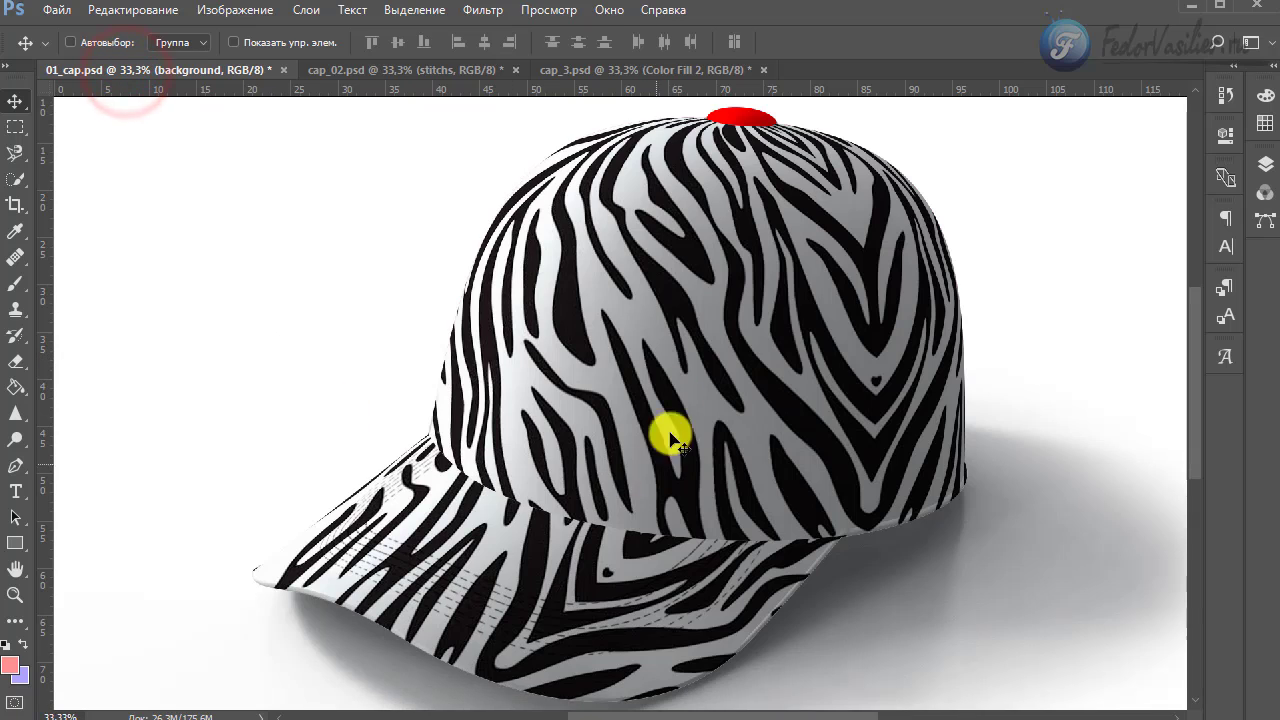
# Switch to the folder with the cap mockups and open 01_cap.psd in Photoshop.
pyautogui.hotkey('alt', 'Tab')
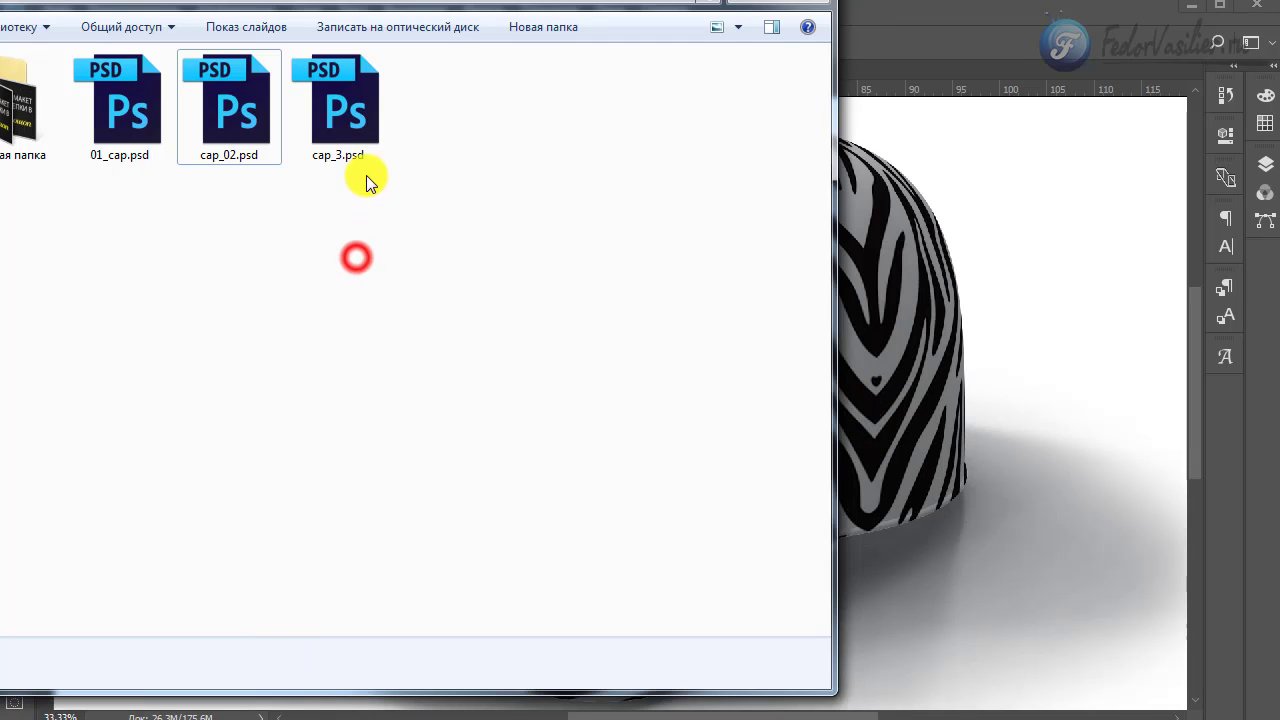
pyautogui.moveTo(443, 171); pyautogui.dragTo(148, 116)
pyautogui.click(225, 234)
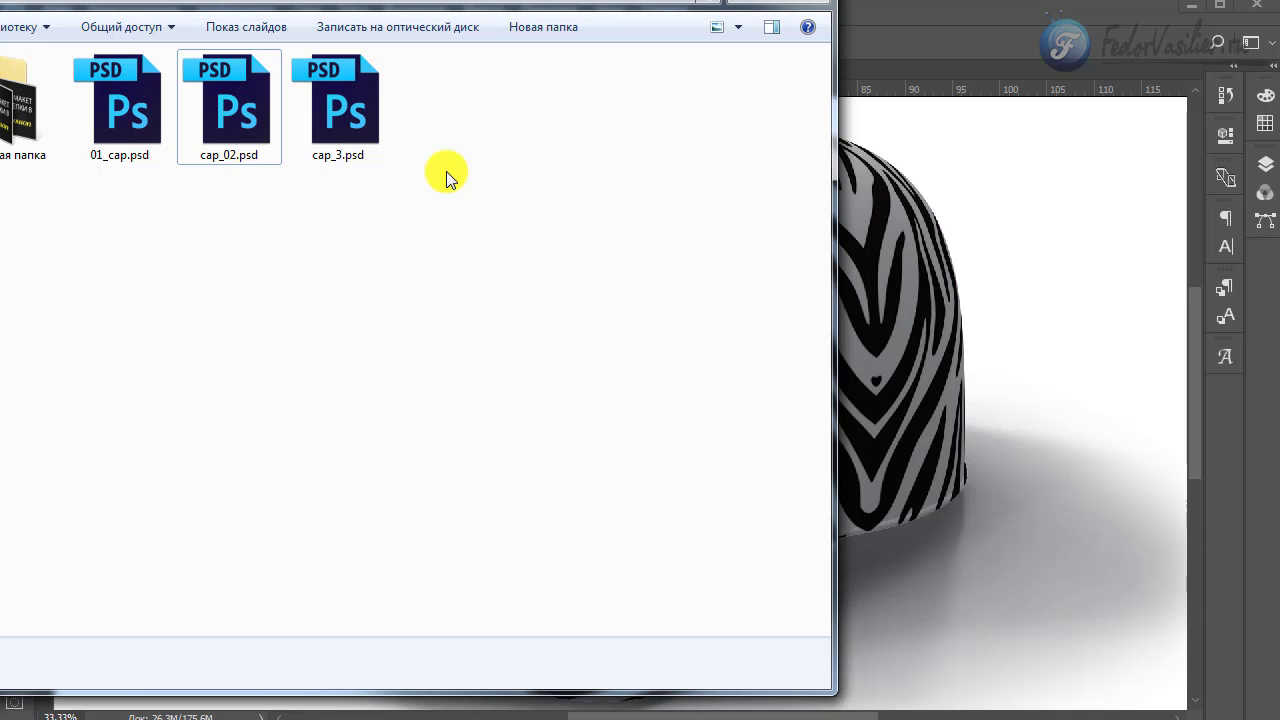
pyautogui.click(347, 115)
pyautogui.click(236, 118)
pyautogui.click(113, 128)
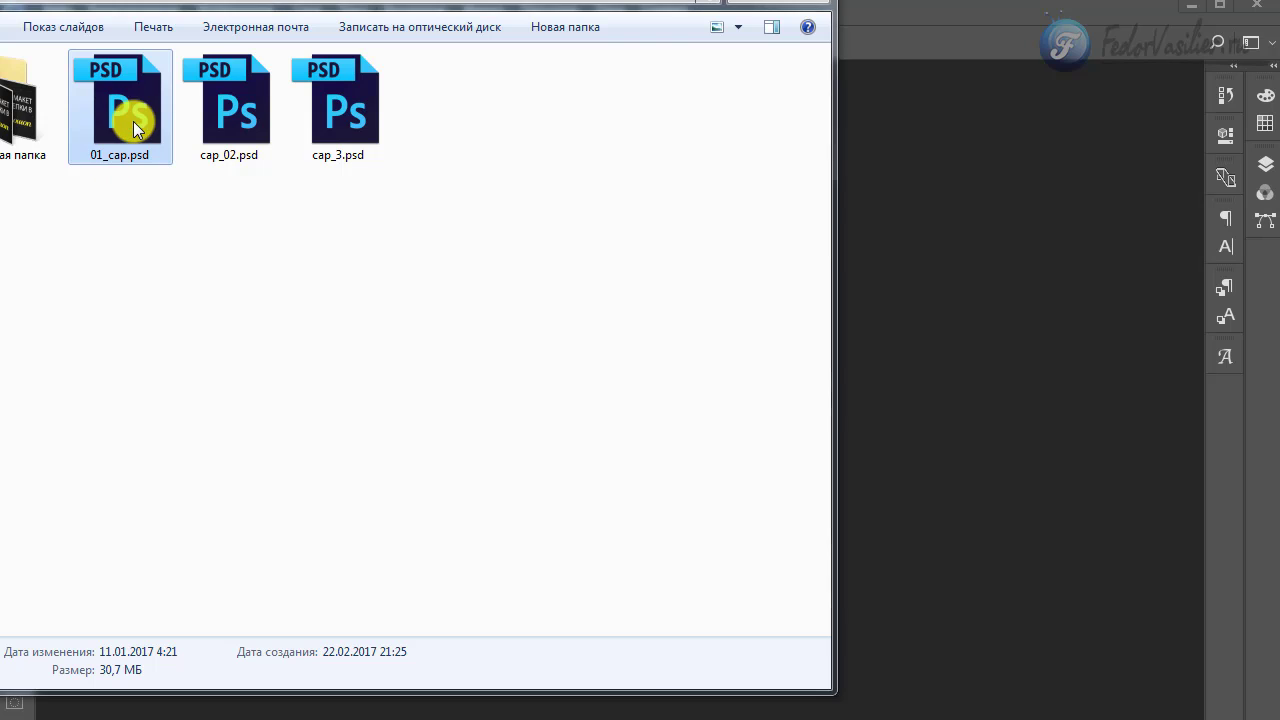
pyautogui.doubleClick(133, 121)
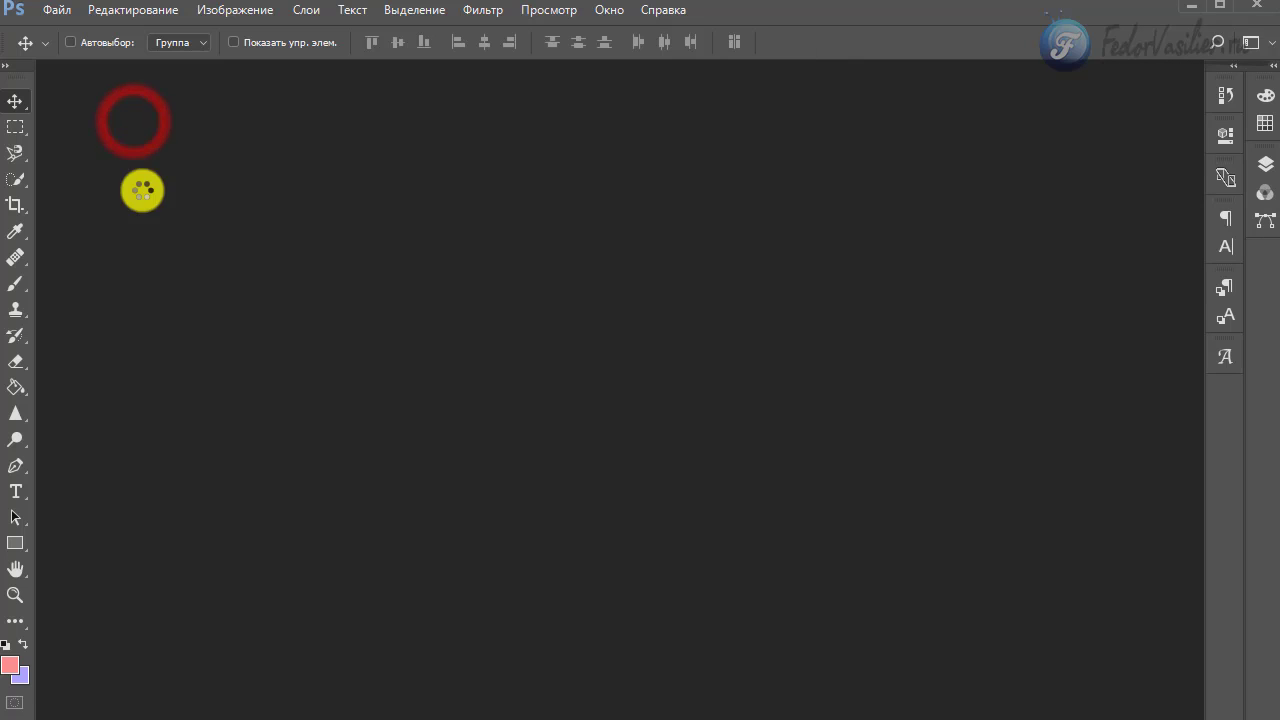
pyautogui.click(812, 397)
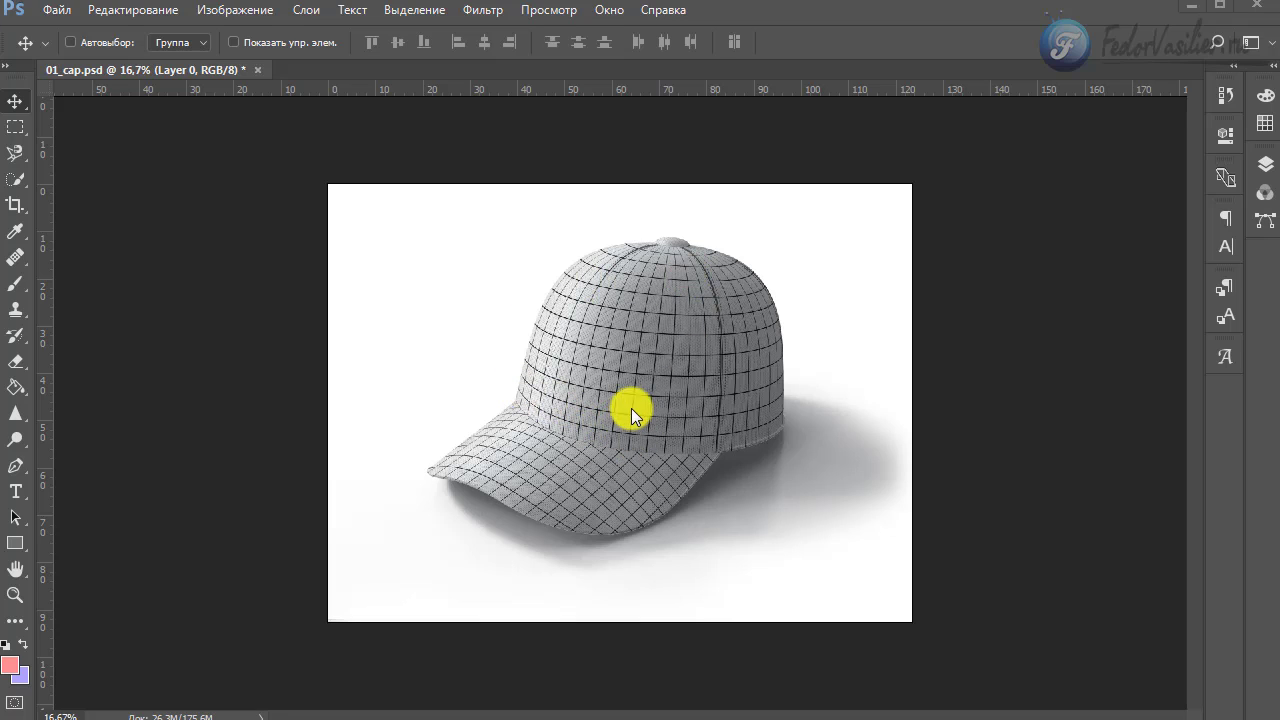
# Expand the collapsed panels and set the Color Fill 1 layer, which tints the cap's top button, to red ff0000.
pyautogui.click(1272, 72)
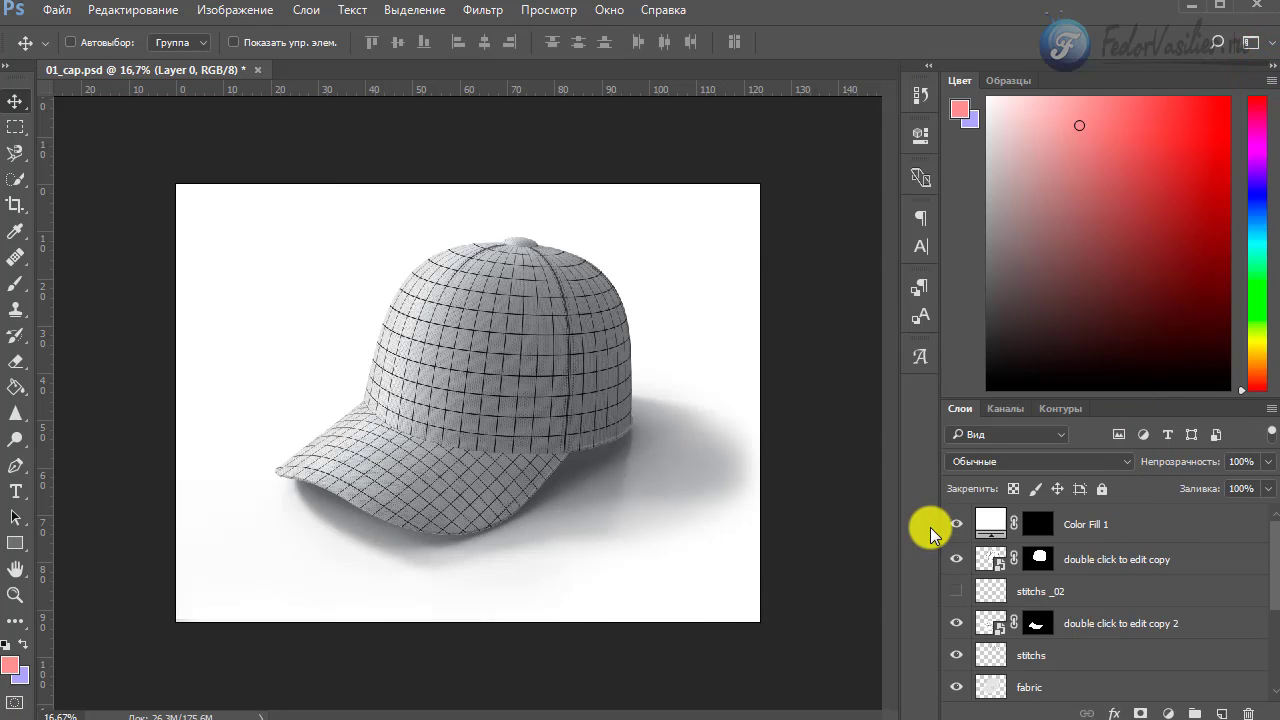
pyautogui.click(990, 524)
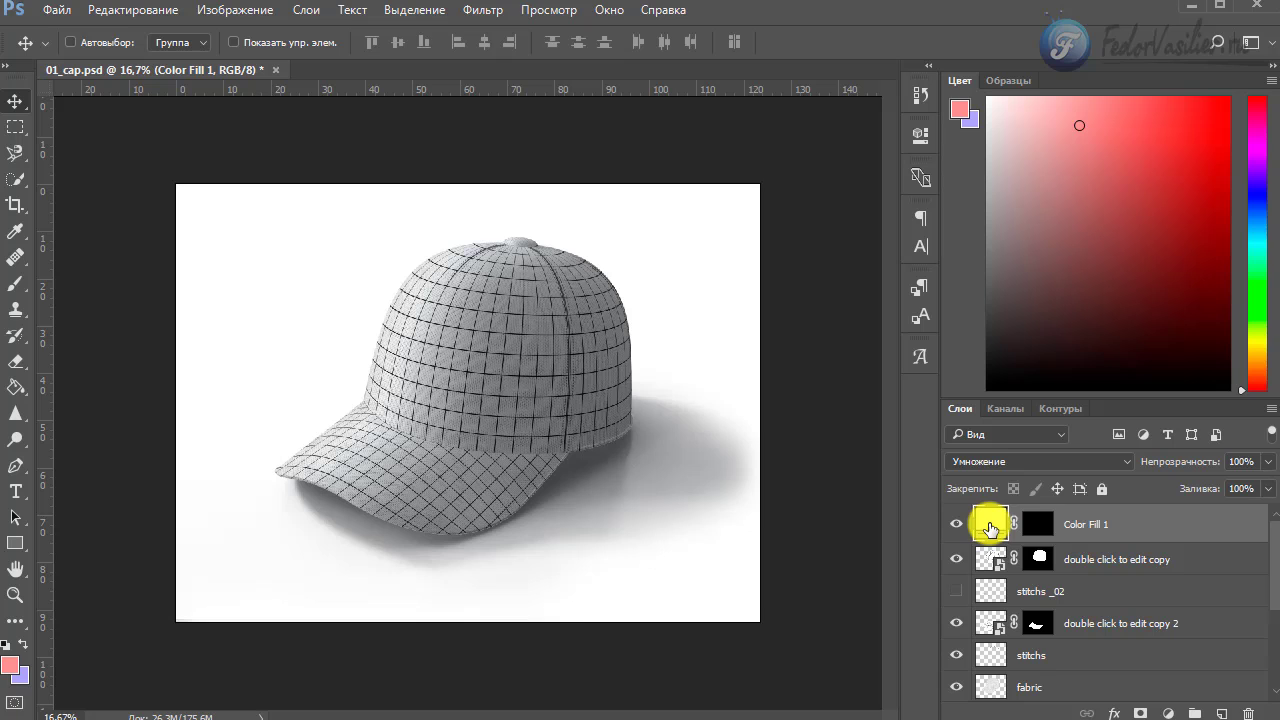
pyautogui.doubleClick(990, 524)
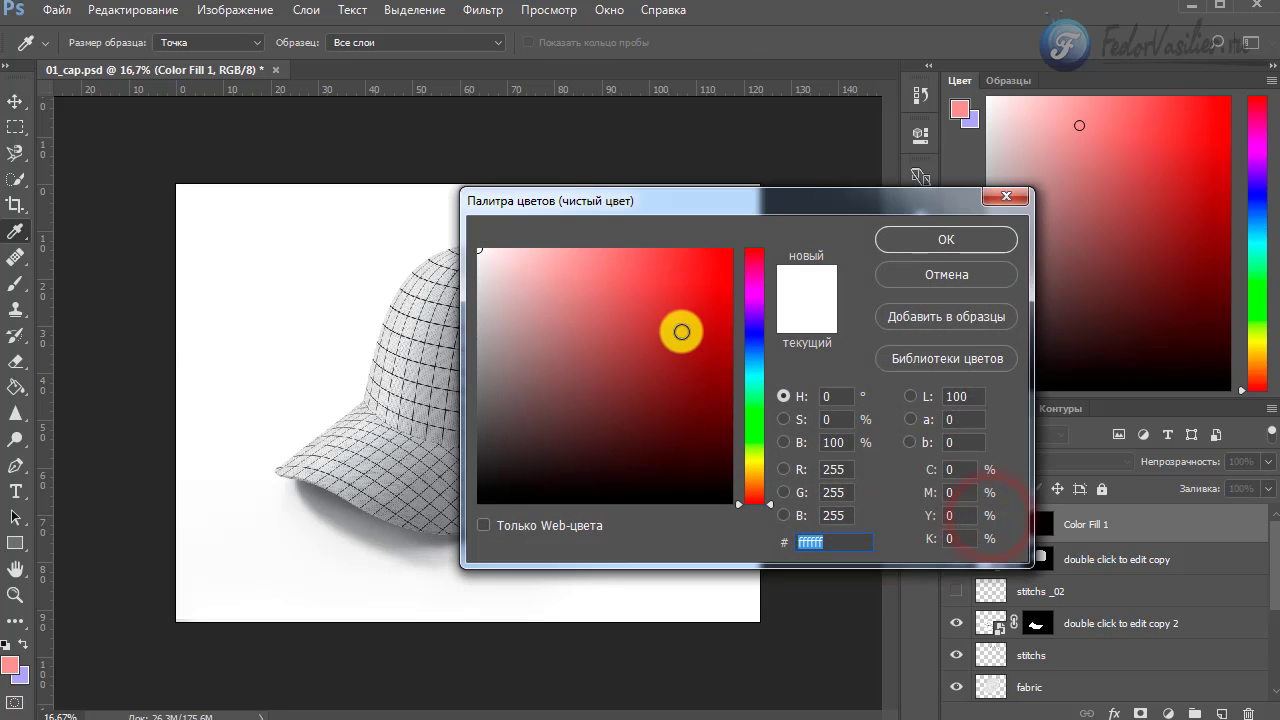
pyautogui.moveTo(681, 331); pyautogui.dragTo(743, 251)
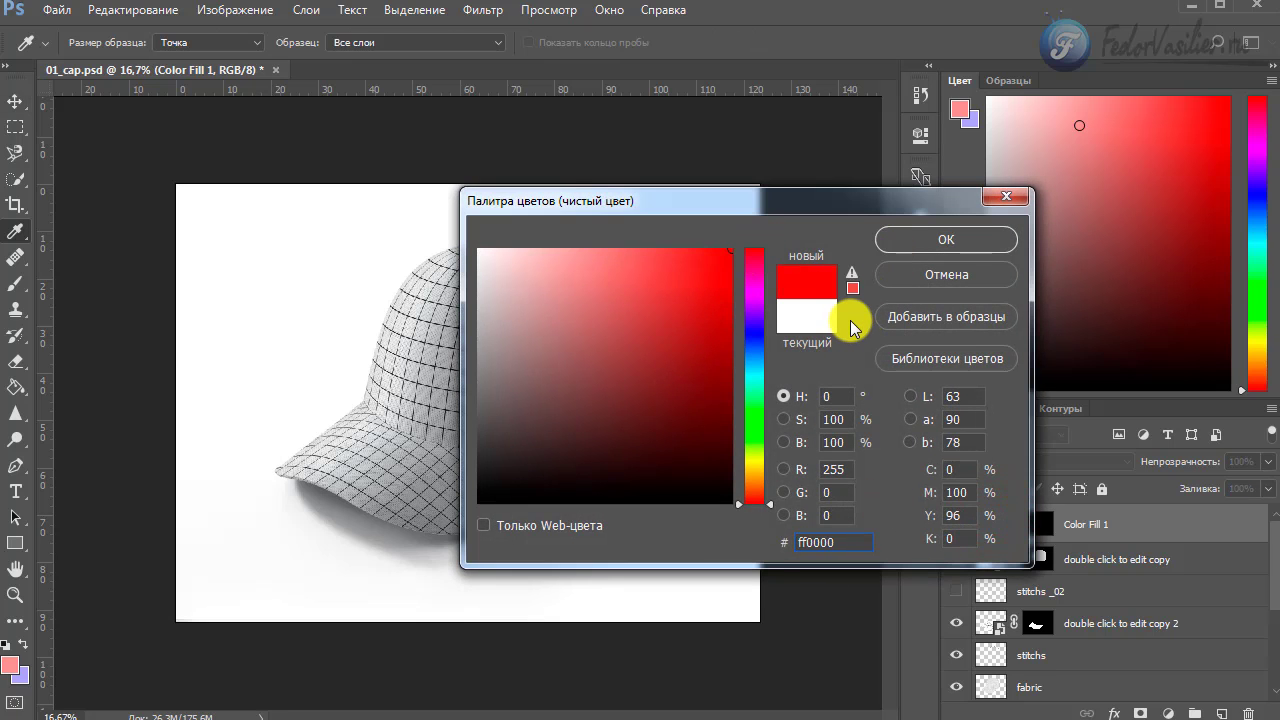
pyautogui.click(940, 240)
pyautogui.press('v')
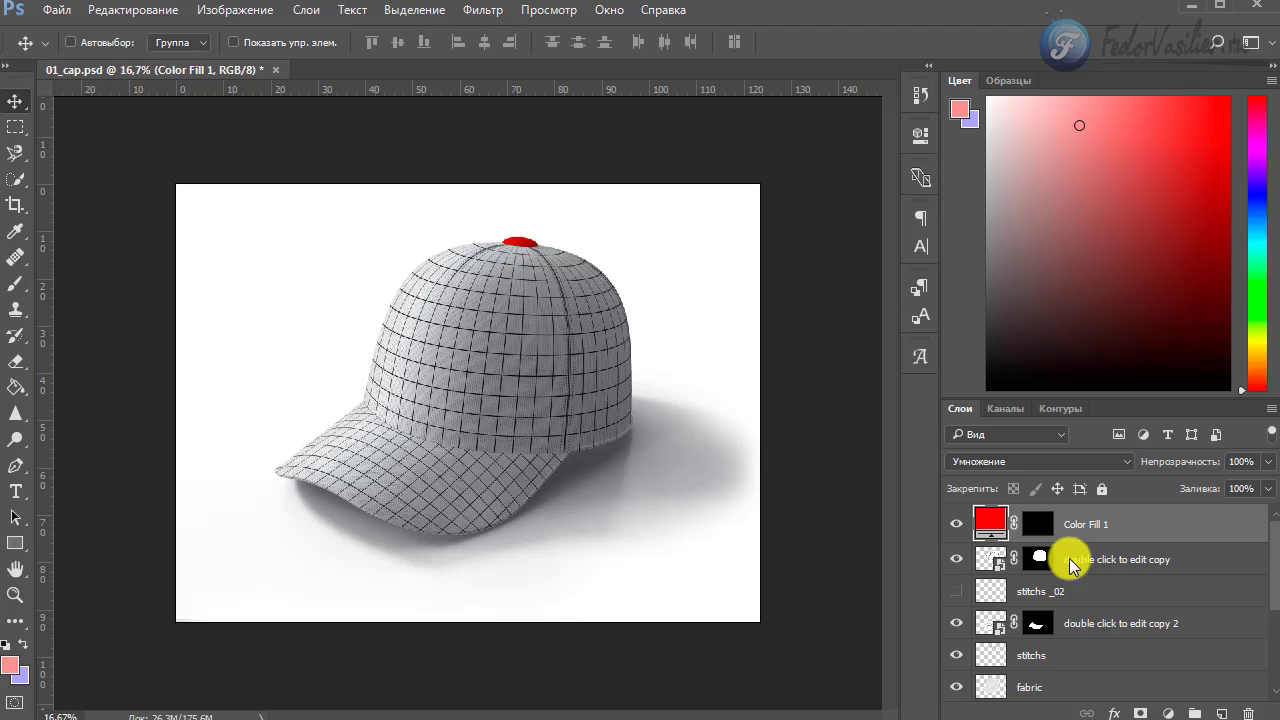
# Open the "double click to edit copy" smart object with the Adobe RGB (1998) working profile and toggle Layer 3 off and on.
pyautogui.click(1110, 560)
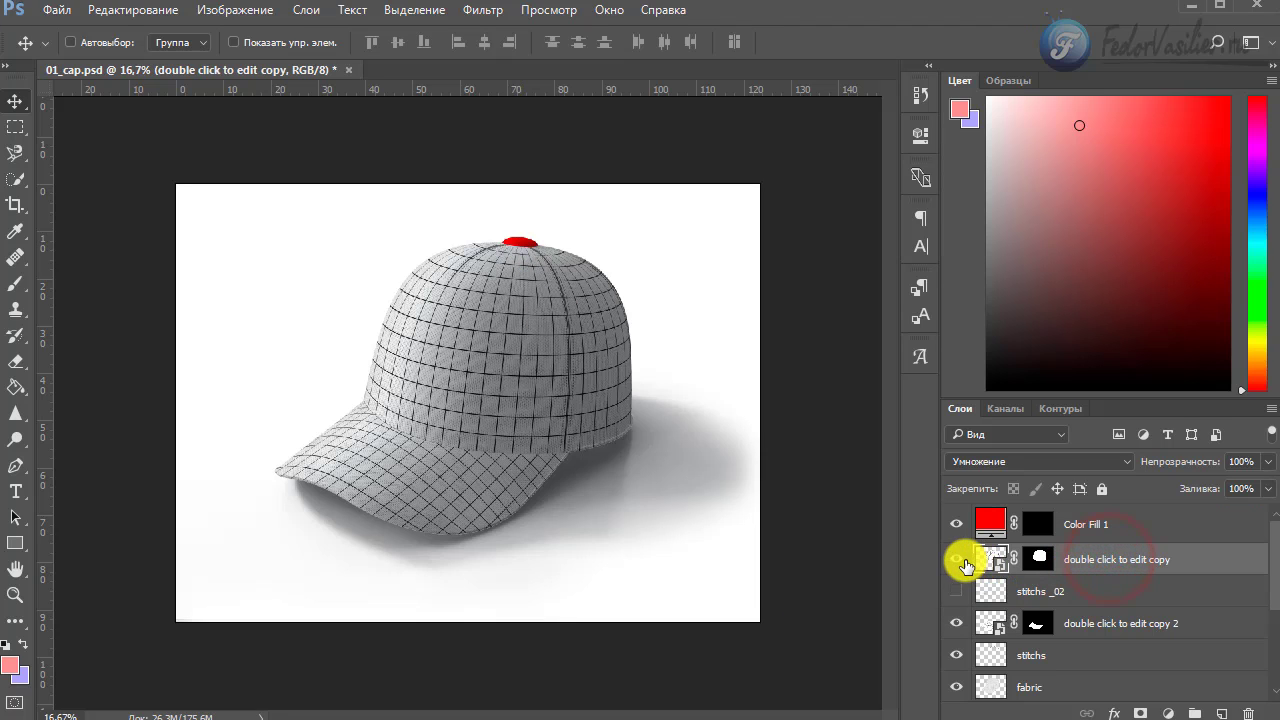
pyautogui.click(985, 558)
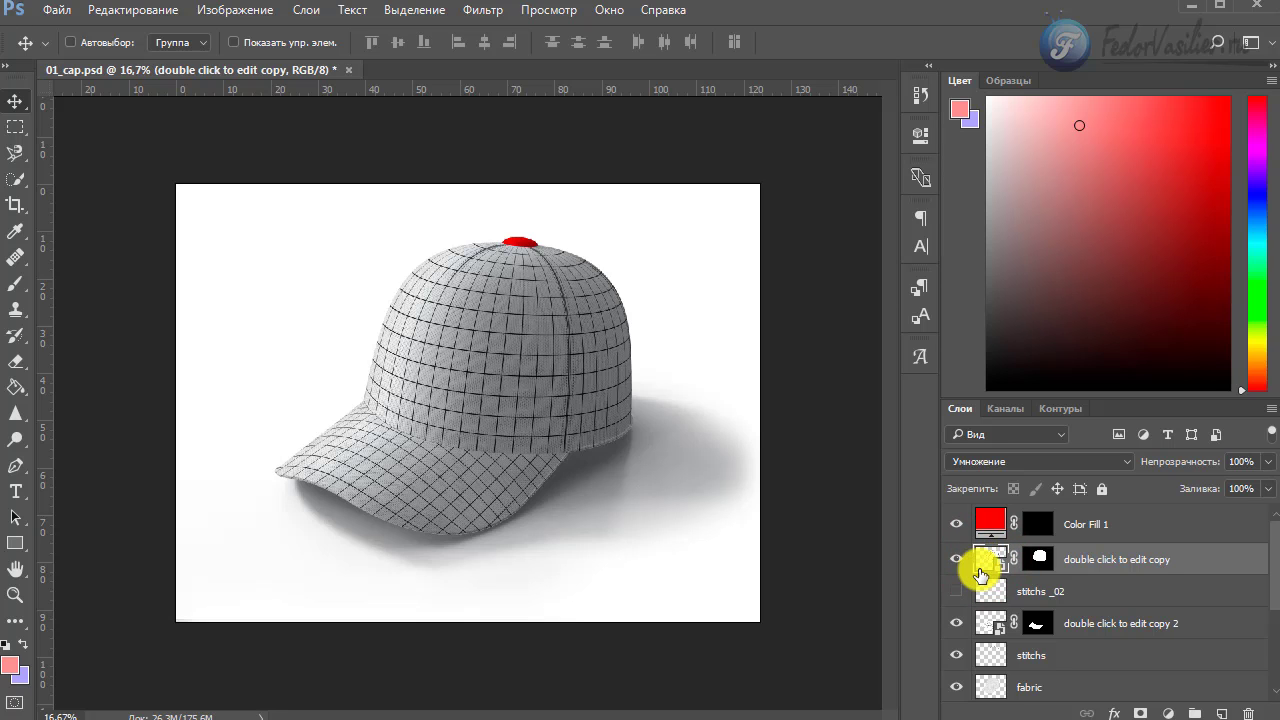
pyautogui.doubleClick(987, 558)
pyautogui.click(797, 399)
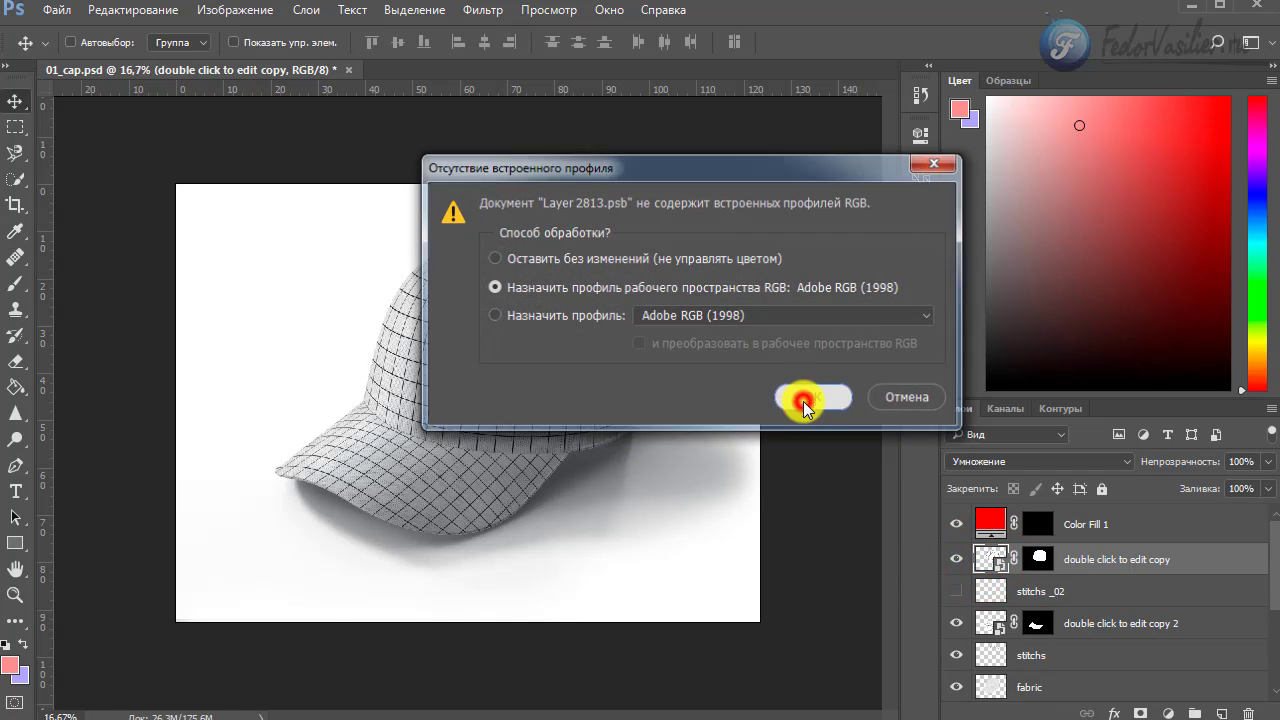
pyautogui.click(958, 520)
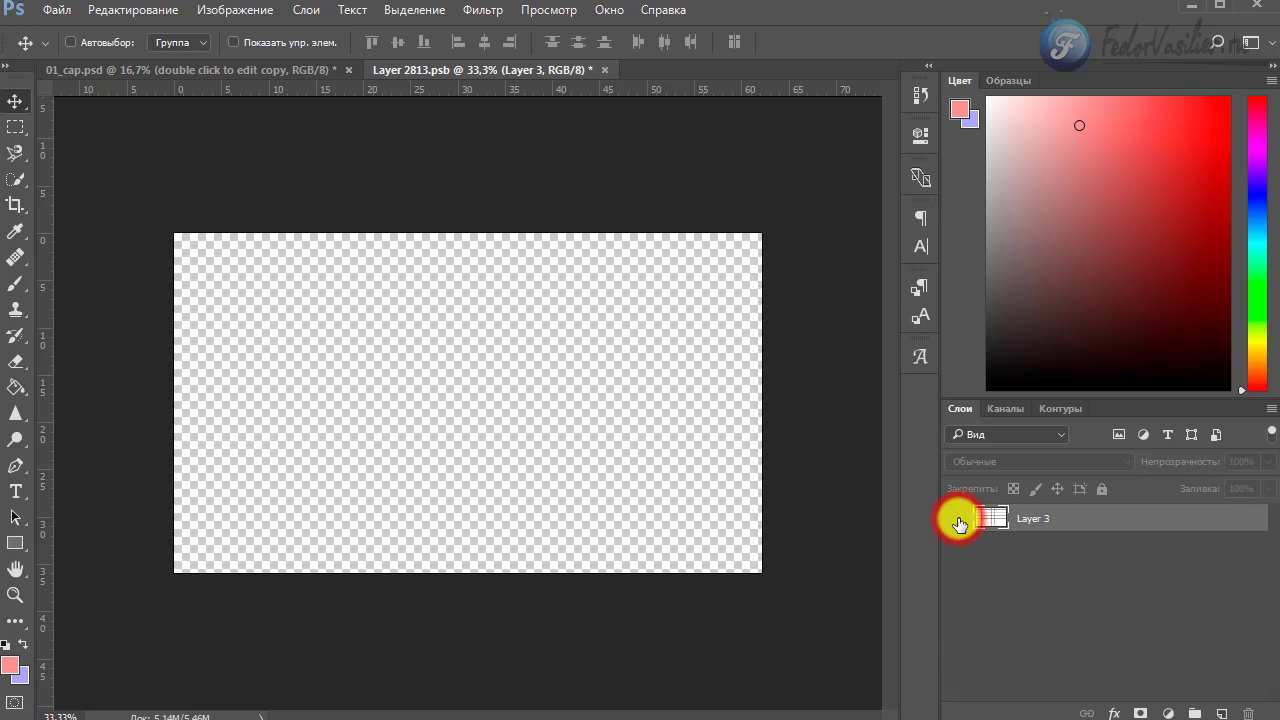
pyautogui.click(958, 520)
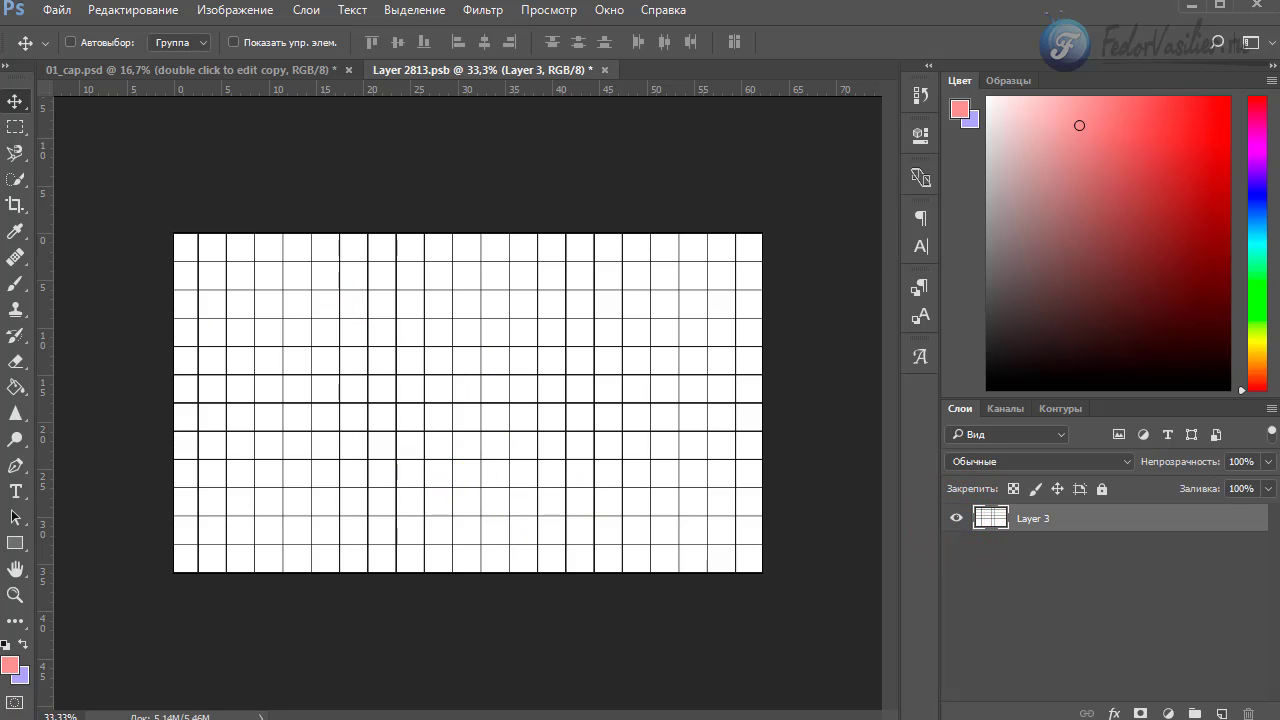
# Place the zebra-pattern image фон above the Layer 3 grid and stretch it to 83.95% width so it covers the whole canvas.
pyautogui.moveTo(224, 487); pyautogui.dragTo(325, 409)
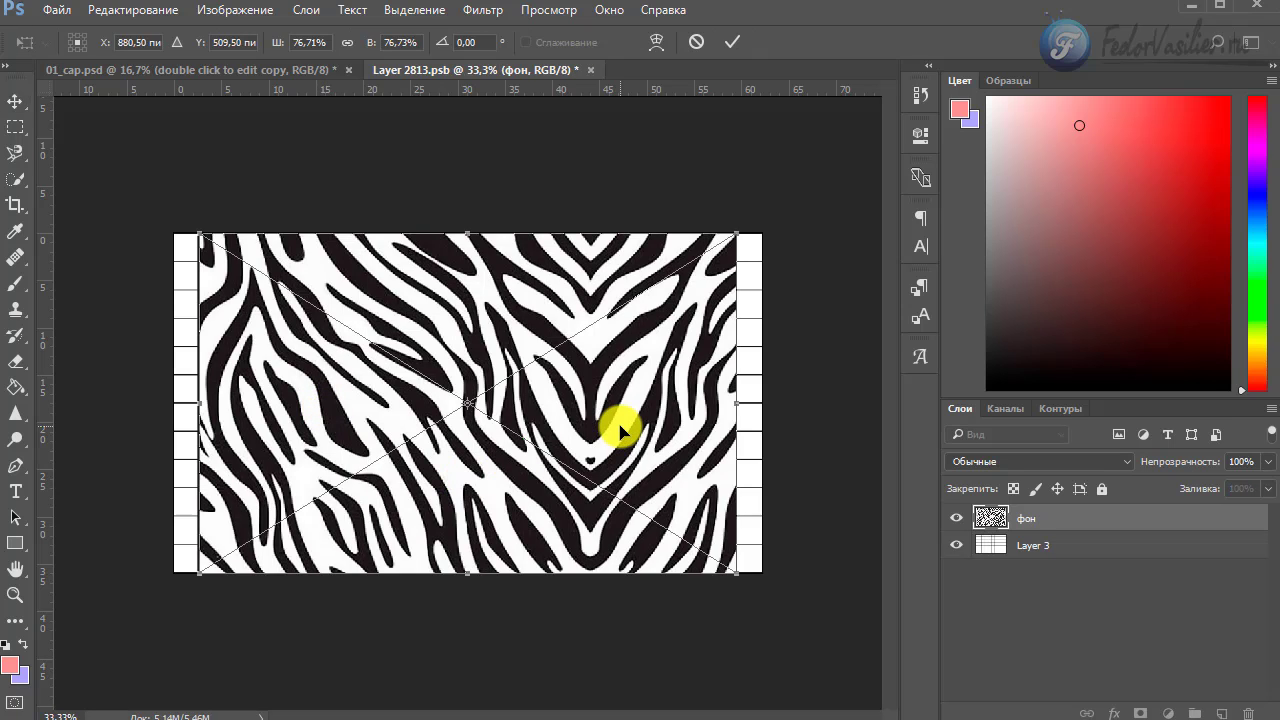
pyautogui.moveTo(652, 428); pyautogui.dragTo(625, 429)
pyautogui.moveTo(707, 404); pyautogui.dragTo(757, 406)
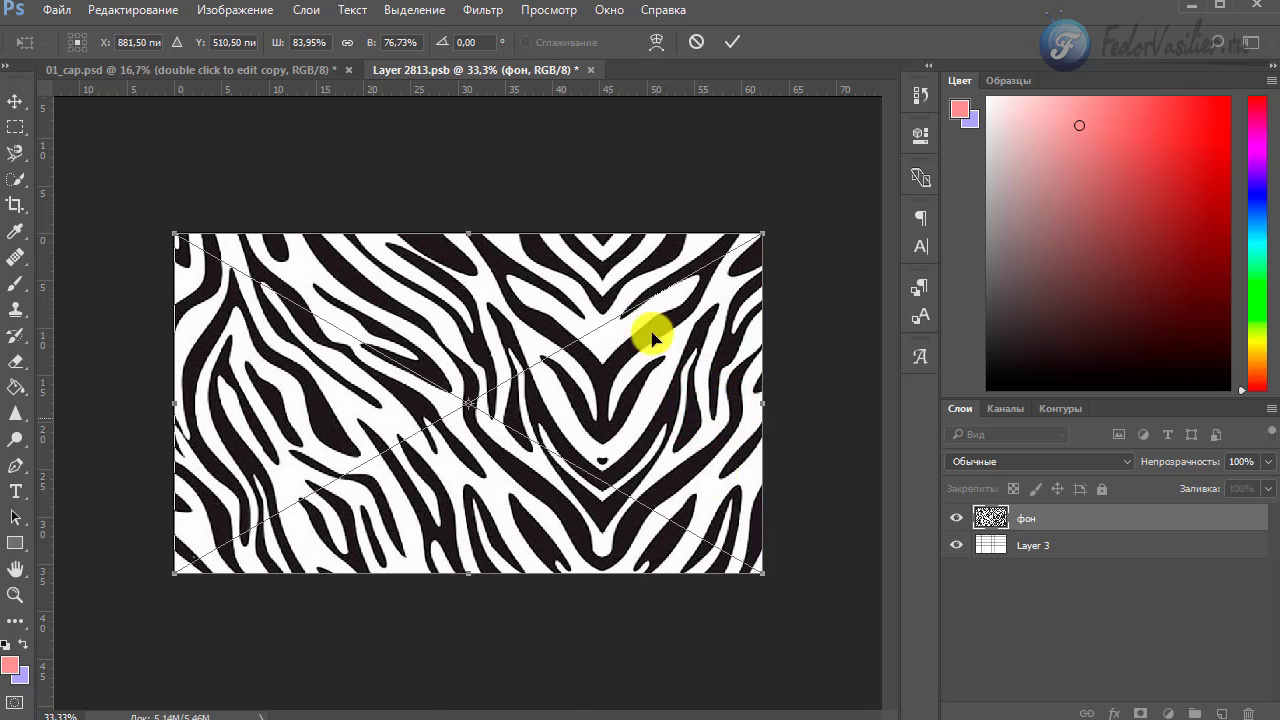
pyautogui.press('Return')
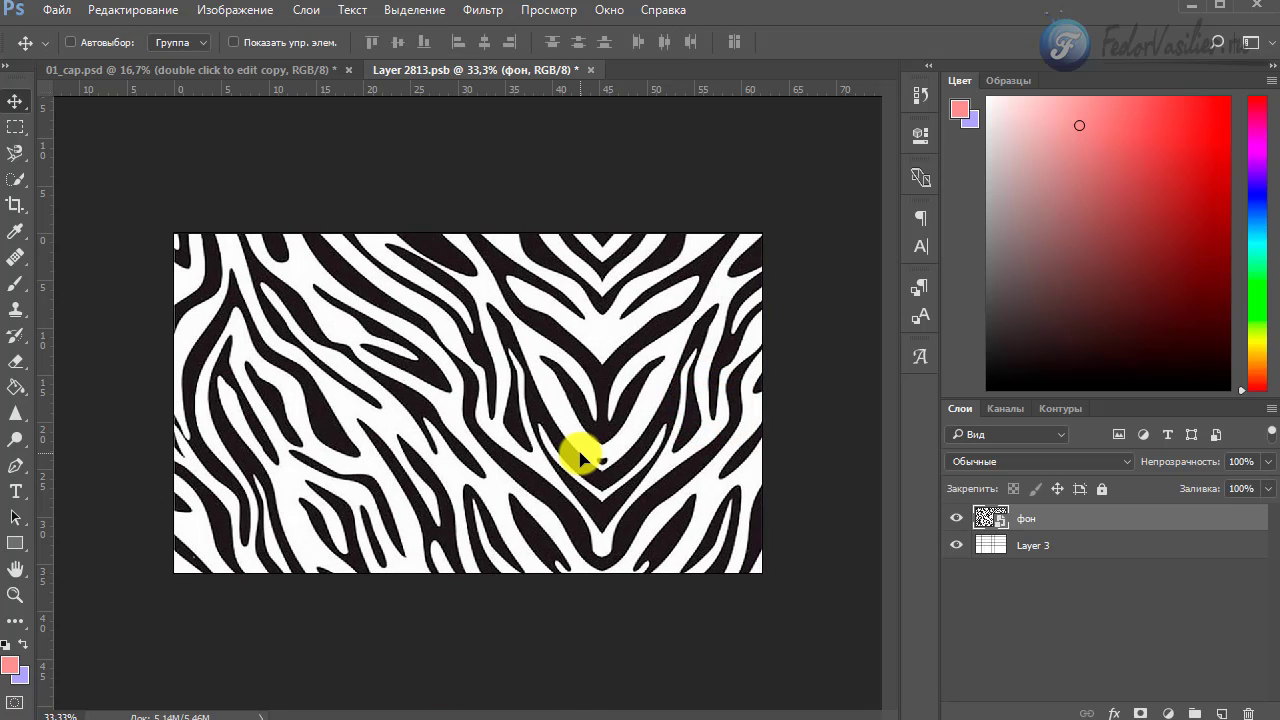
# Save and close the crown's smart object to apply the zebra pattern to the cap.
pyautogui.click(70, 14)
pyautogui.click(93, 207)
pyautogui.click(584, 69)
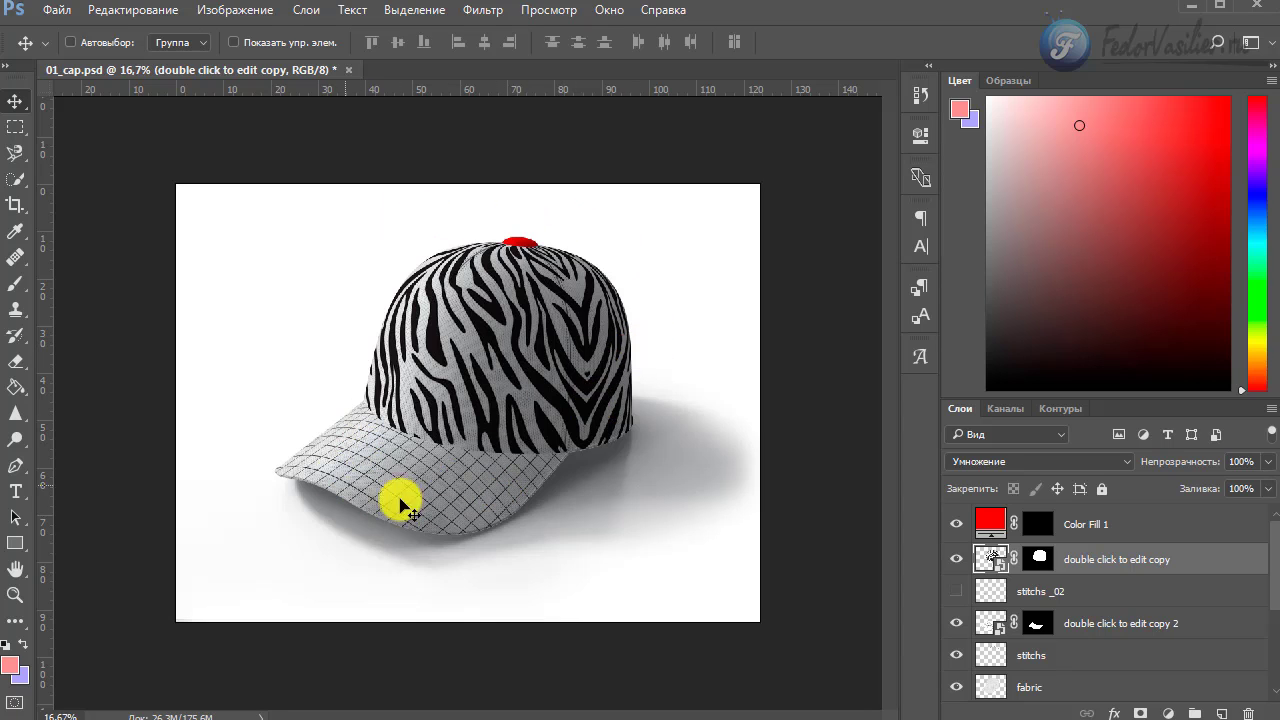
# Open the visor's smart object on the "double click to edit copy 2" layer, accepting the colour profile setting.
pyautogui.click(1060, 626)
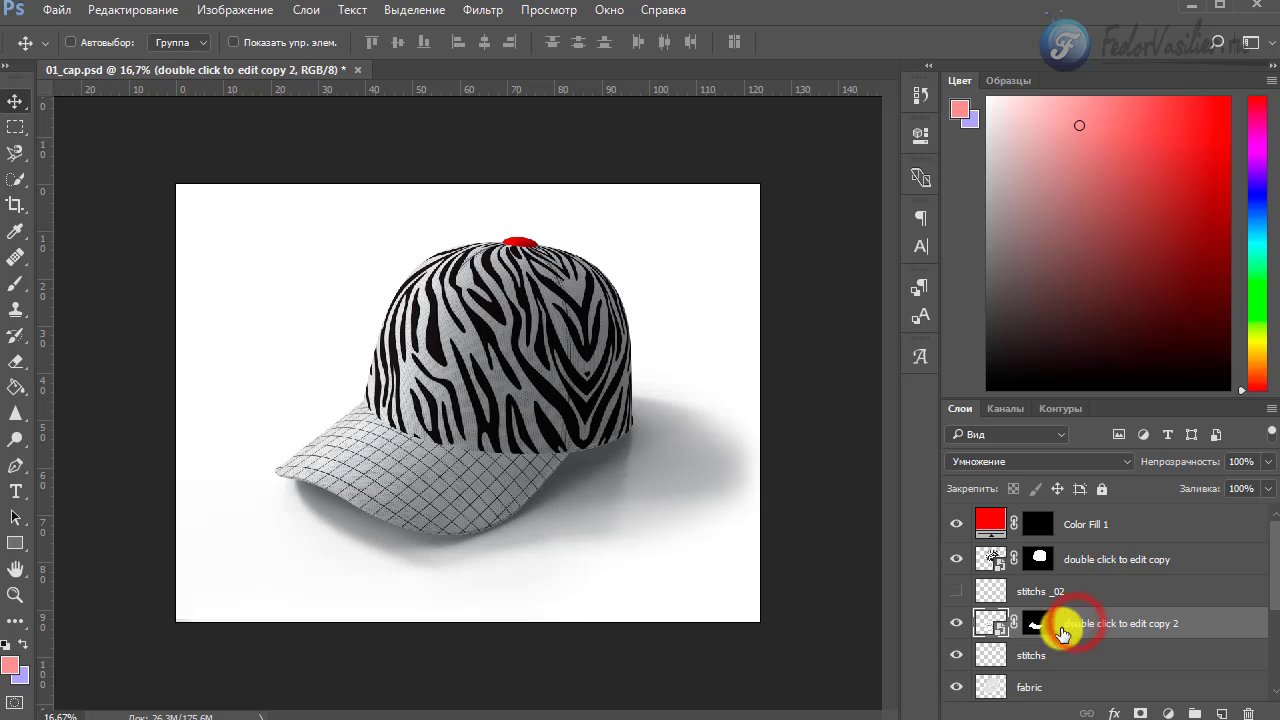
pyautogui.doubleClick(997, 628)
pyautogui.click(776, 408)
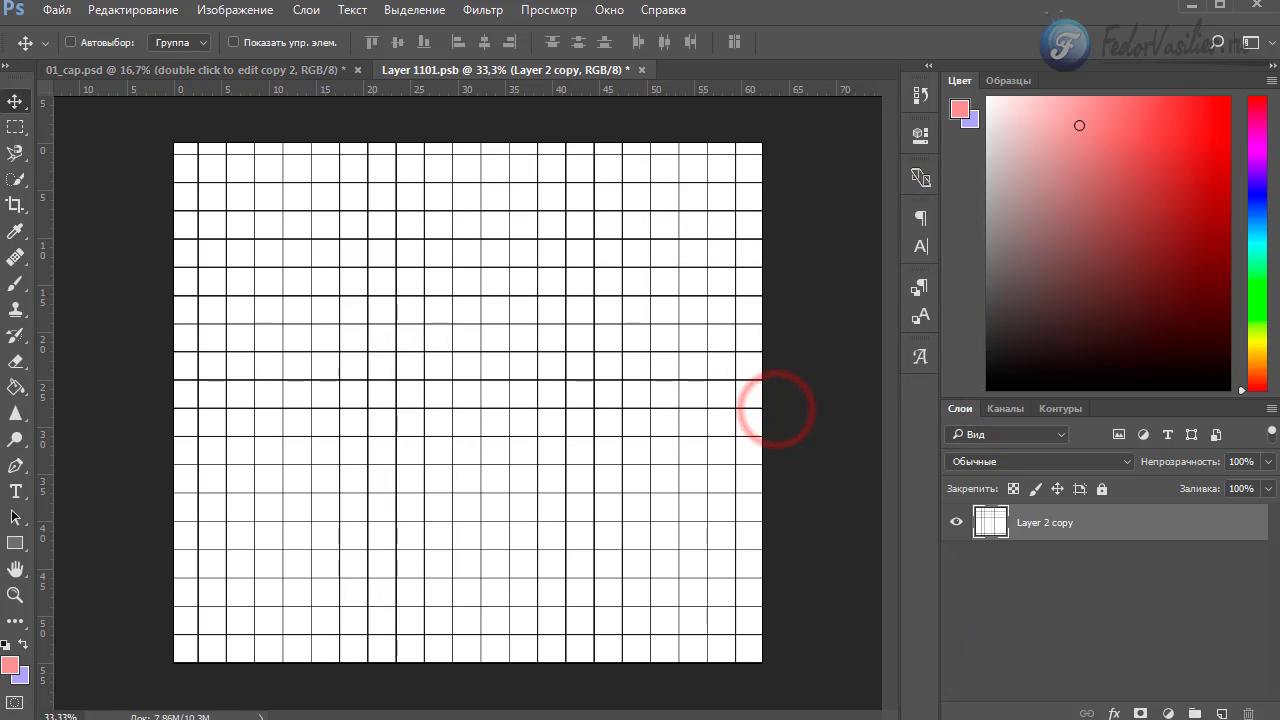
# Place the zebra image фон above Layer 2 copy, align it to the canvas's upper edge and stretch its height to 117.32% to fill the canvas.
pyautogui.moveTo(776, 408); pyautogui.dragTo(466, 371)
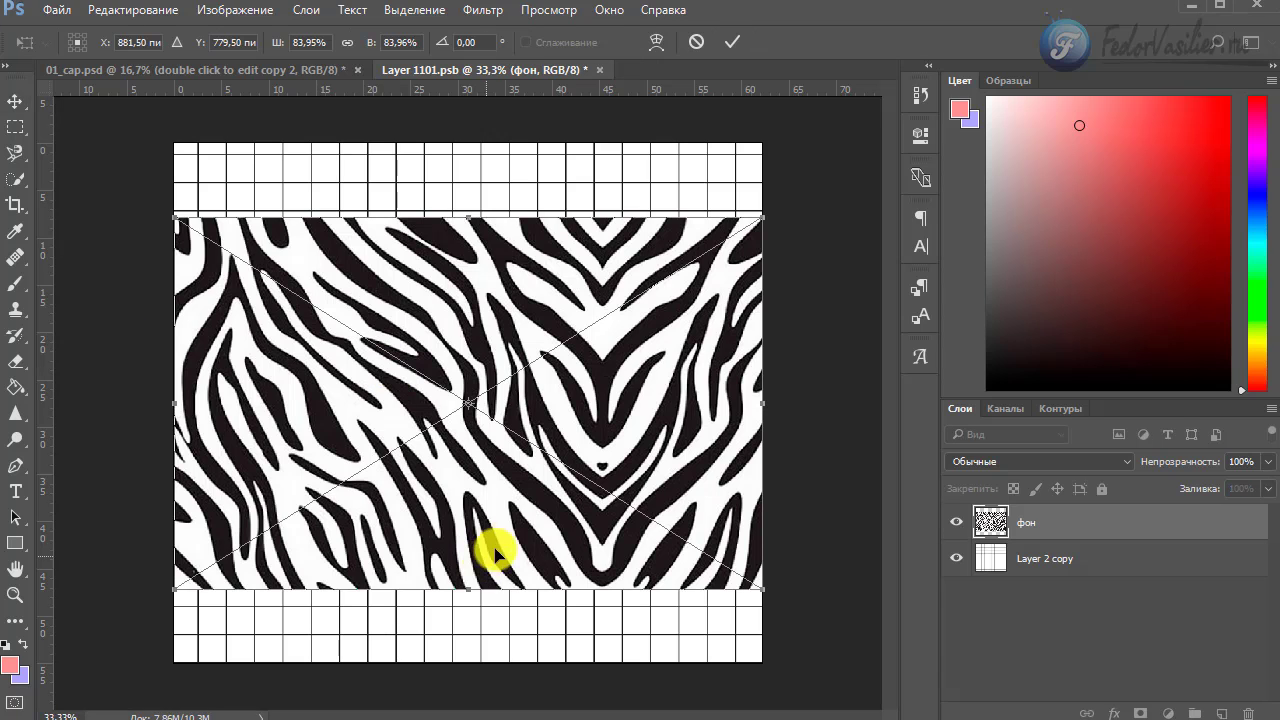
pyautogui.moveTo(541, 540); pyautogui.dragTo(536, 466)
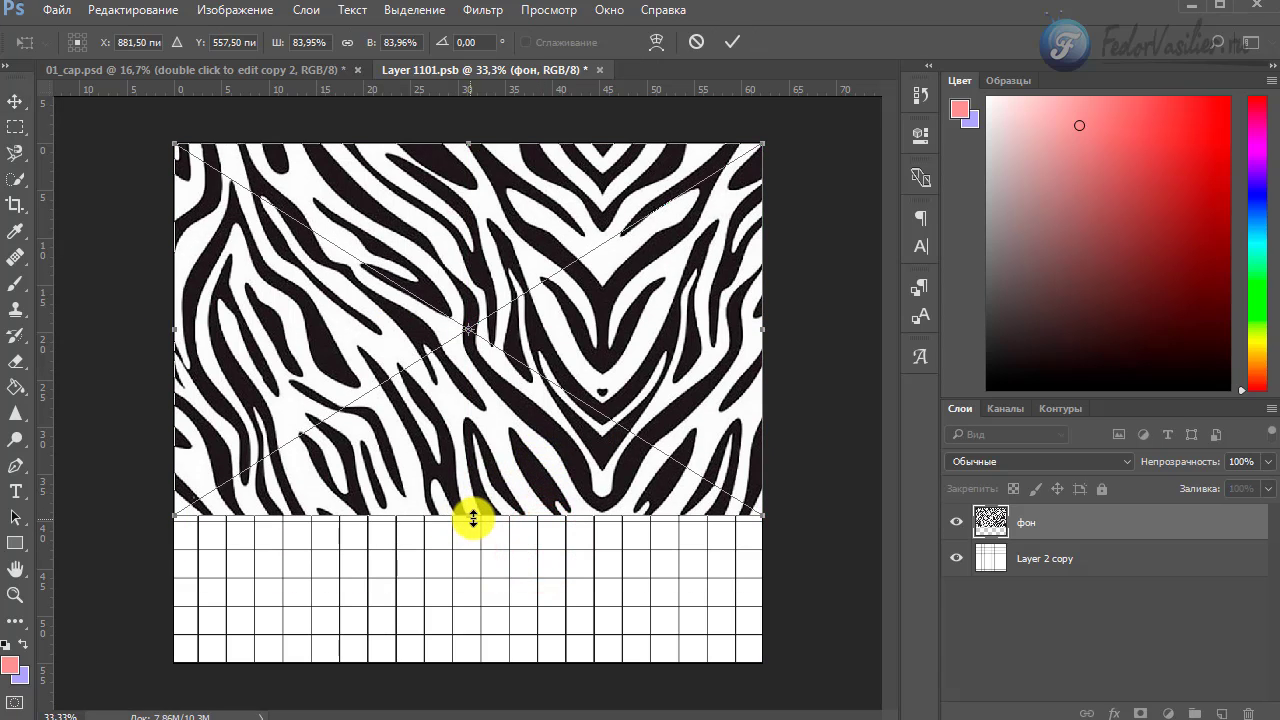
pyautogui.moveTo(473, 518); pyautogui.dragTo(468, 662)
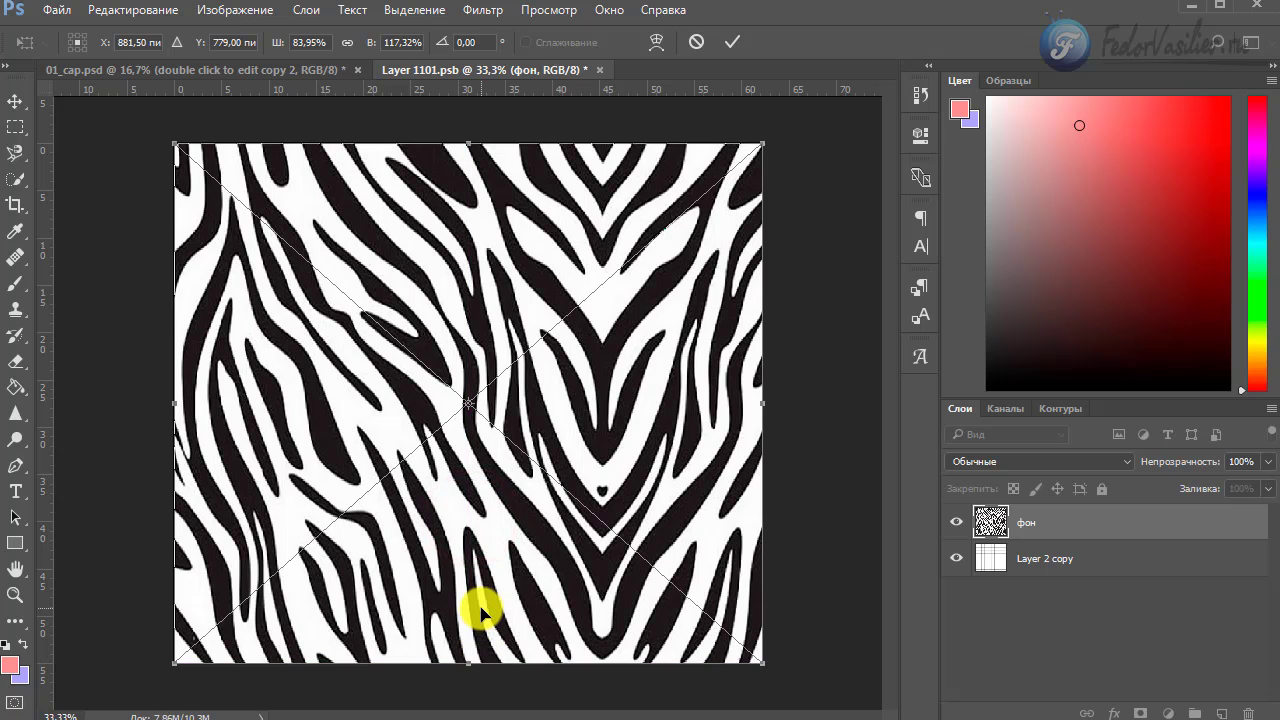
pyautogui.press('Return')
# Save and close the visor's smart object to update the visor in 01_cap.psd.
pyautogui.click(57, 10)
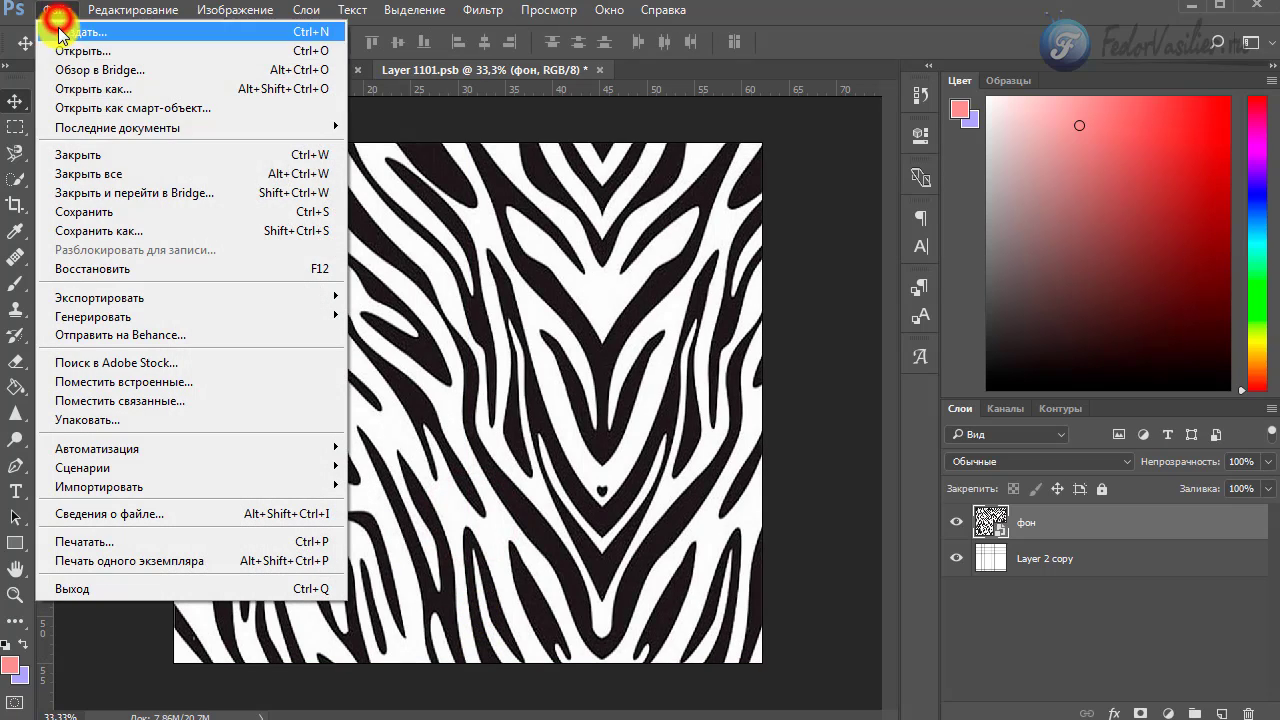
pyautogui.click(110, 211)
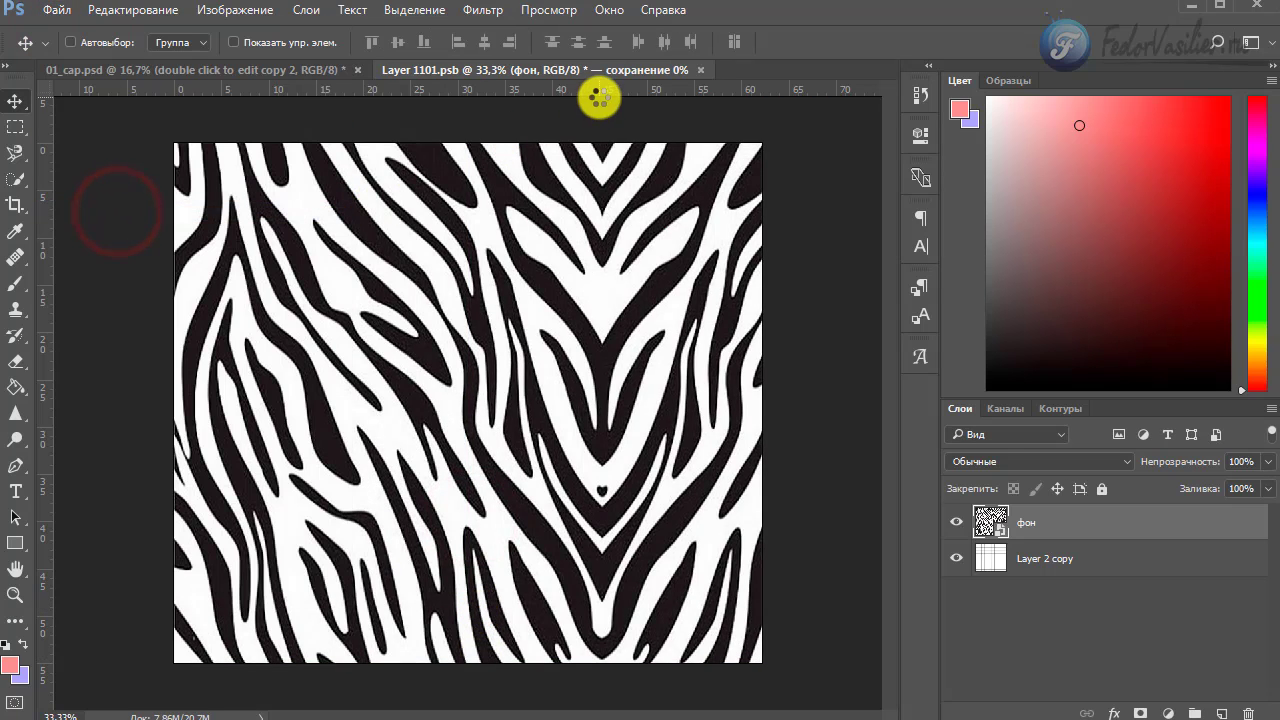
pyautogui.middleClick(588, 66)
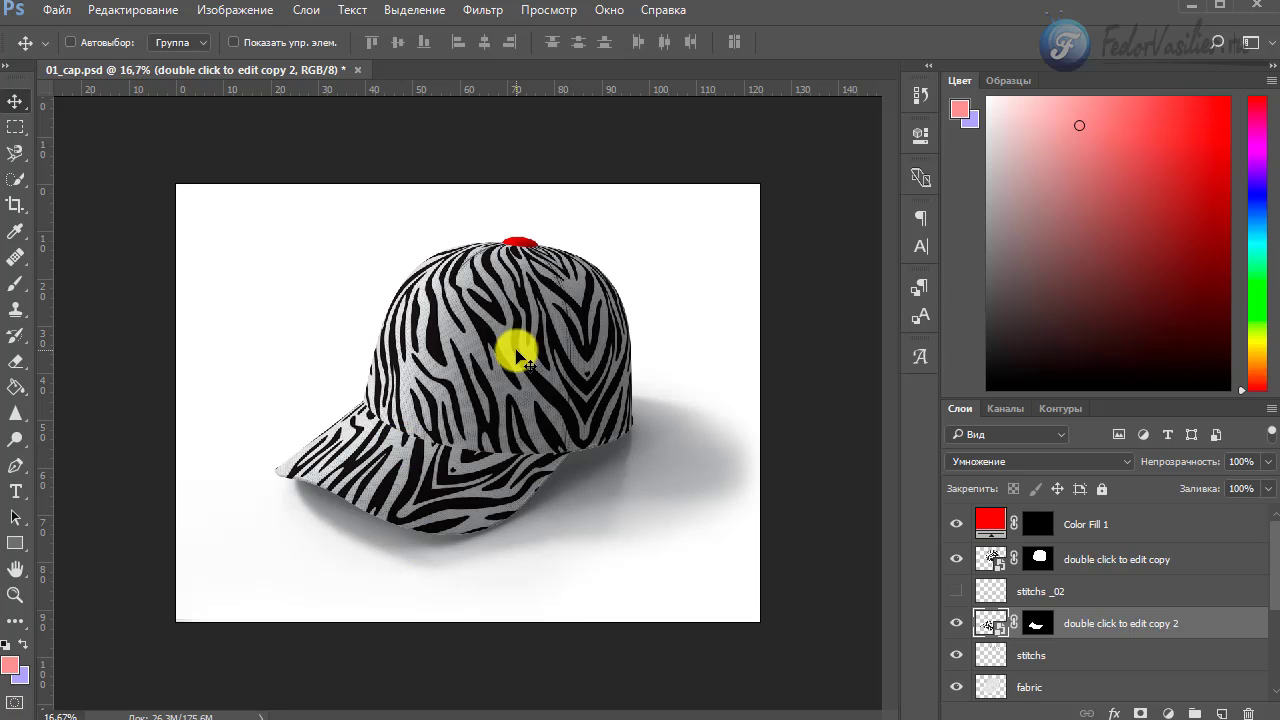
# Toggle the visibility of the stitchs layer and the white background layer to check what each contributes to the mockup.
pyautogui.scroll(-5, 1000, 650)
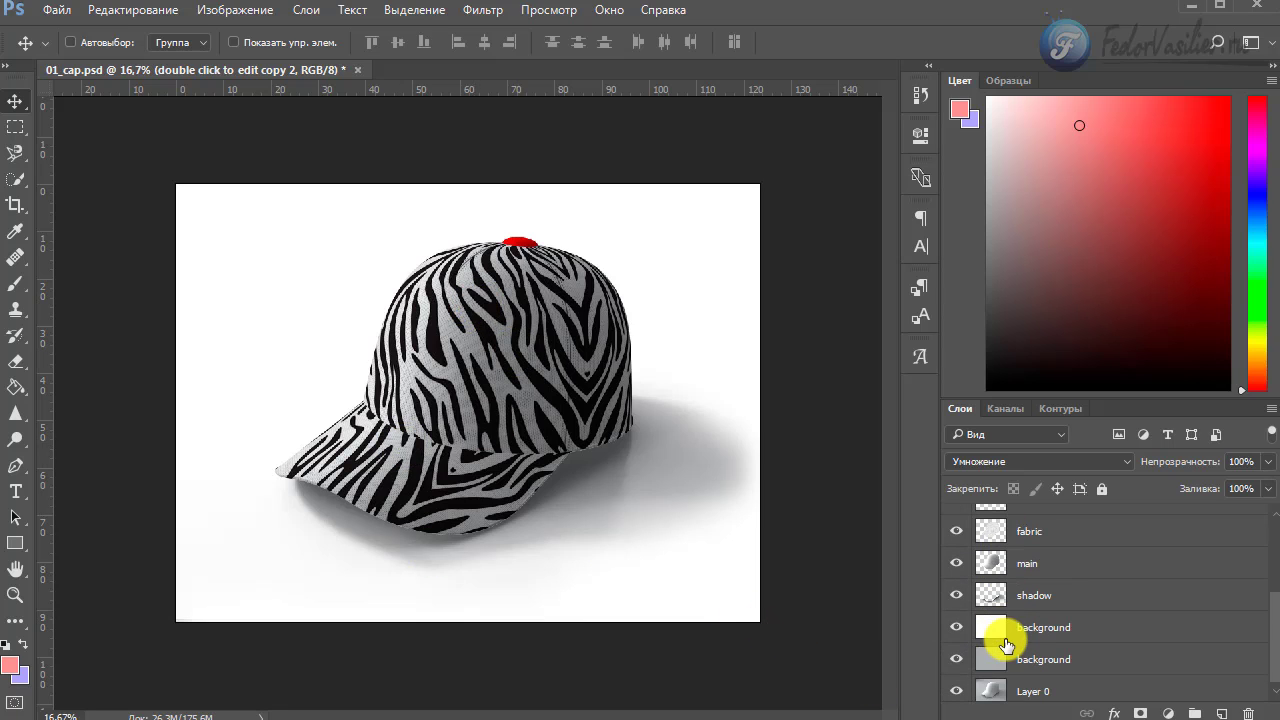
pyautogui.scroll(3, 985, 585)
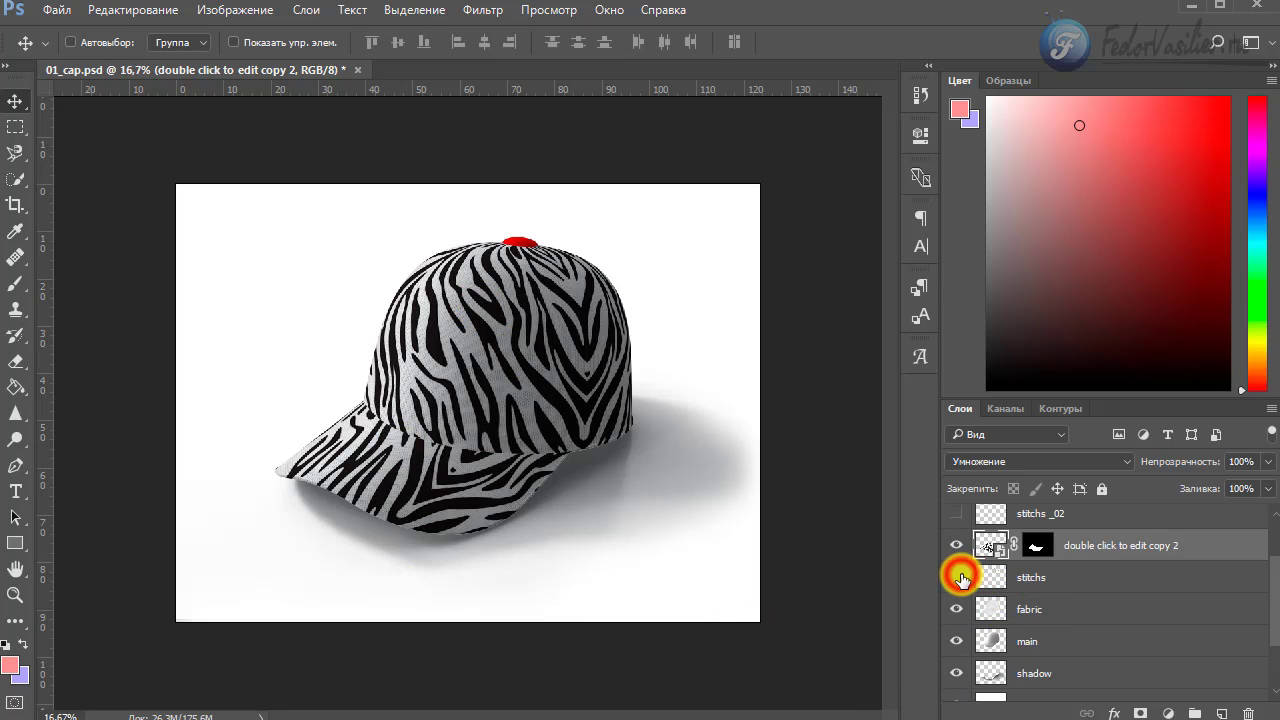
pyautogui.click(958, 577)
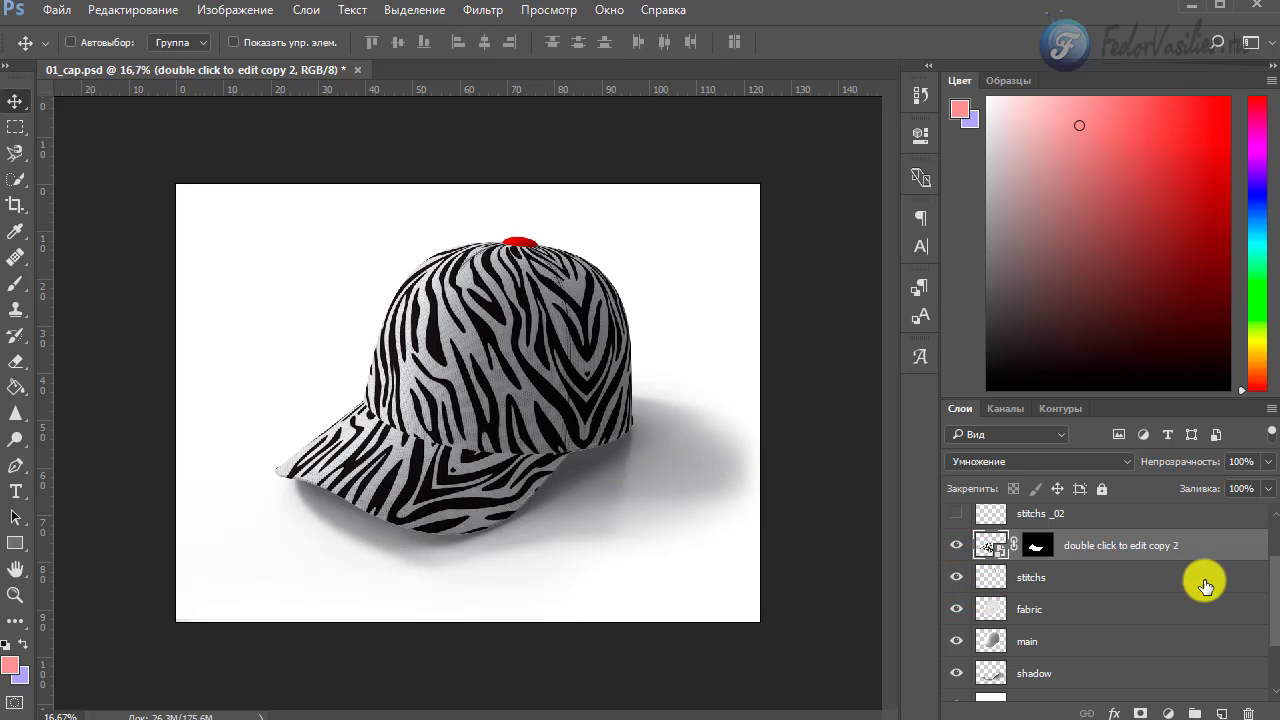
pyautogui.scroll(-3, 1205, 586)
pyautogui.click(958, 621)
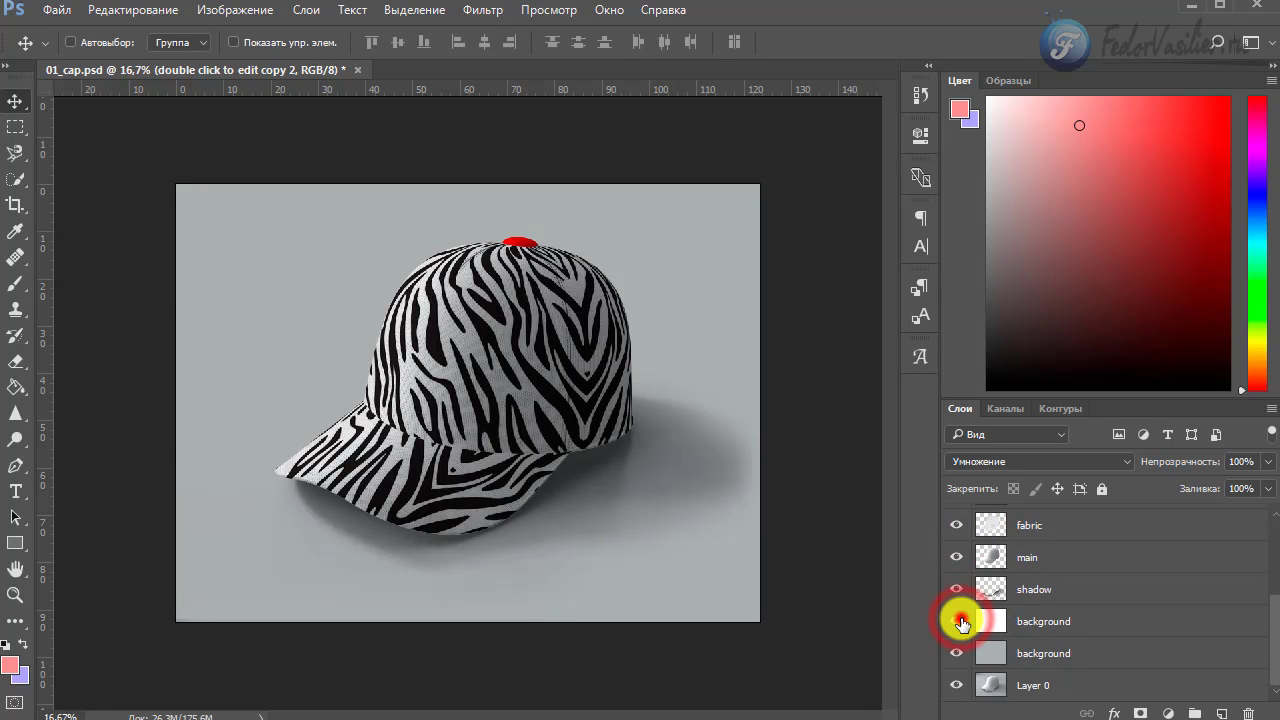
pyautogui.click(958, 621)
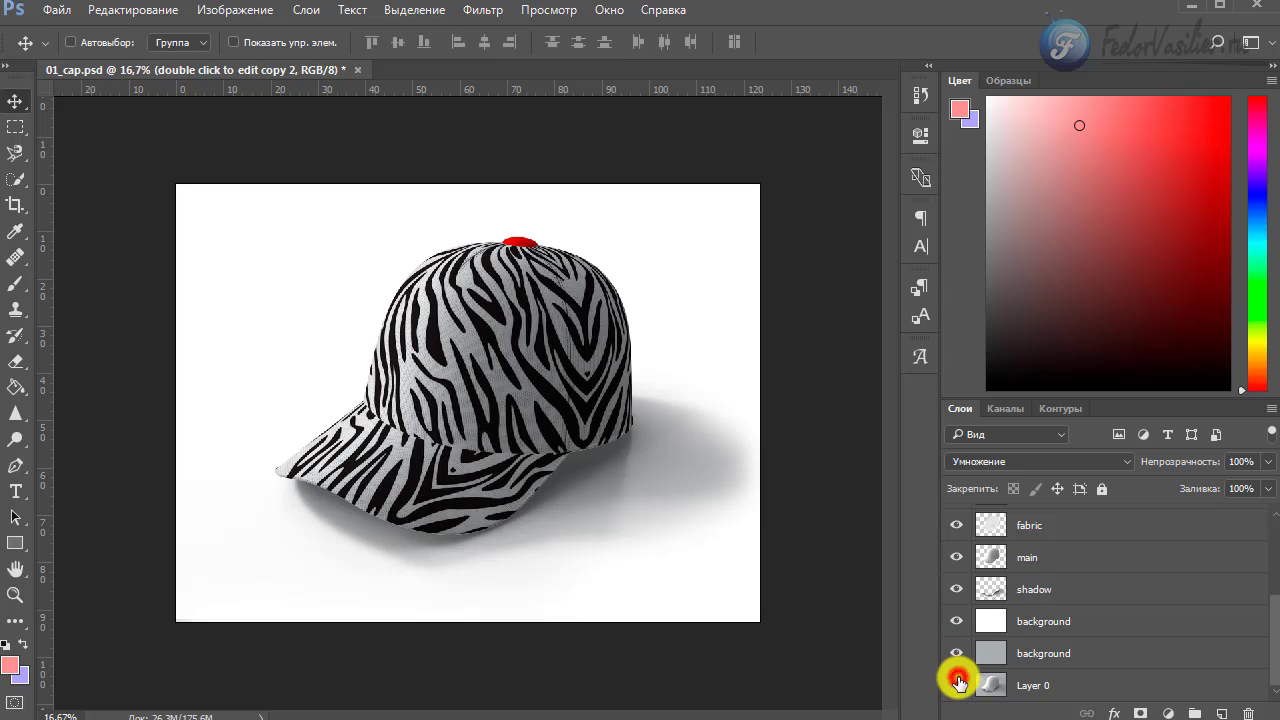
# Hide Layer 0 and both background layers so the cap and its shadow sit on transparency.
pyautogui.moveTo(958, 683); pyautogui.dragTo(957, 621)
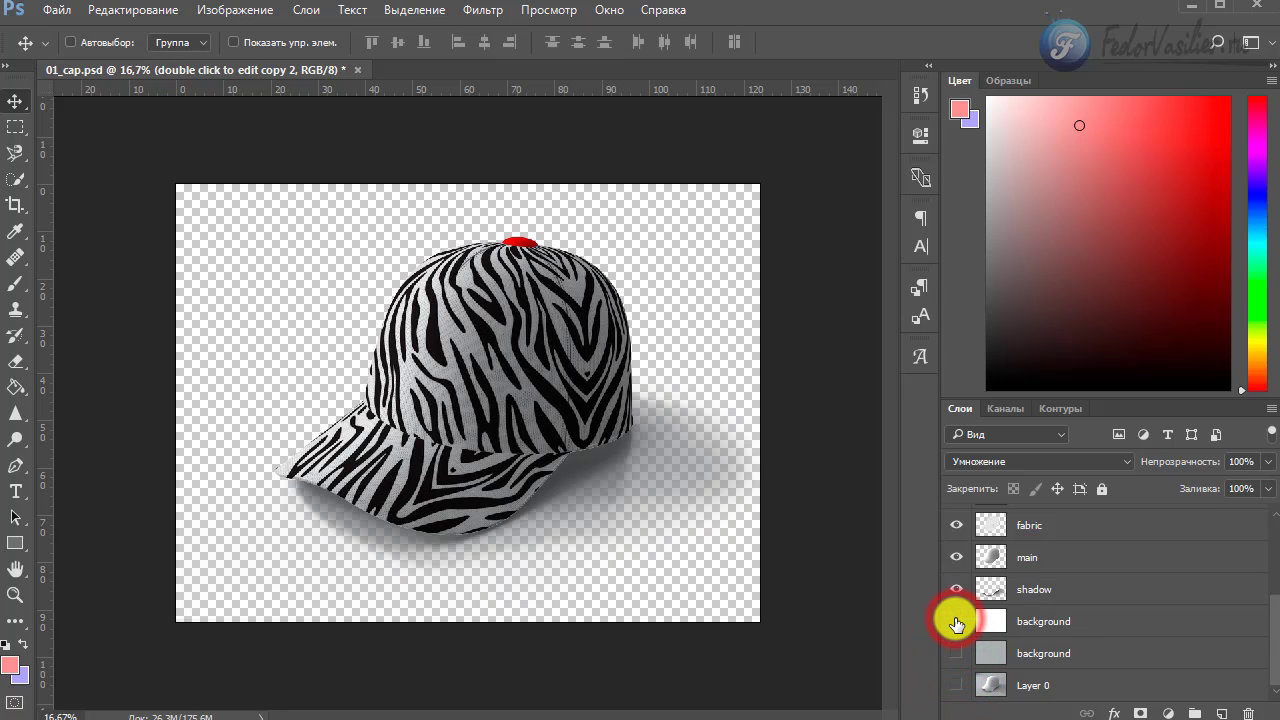
pyautogui.click(957, 621)
pyautogui.click(957, 621)
pyautogui.click(957, 621)
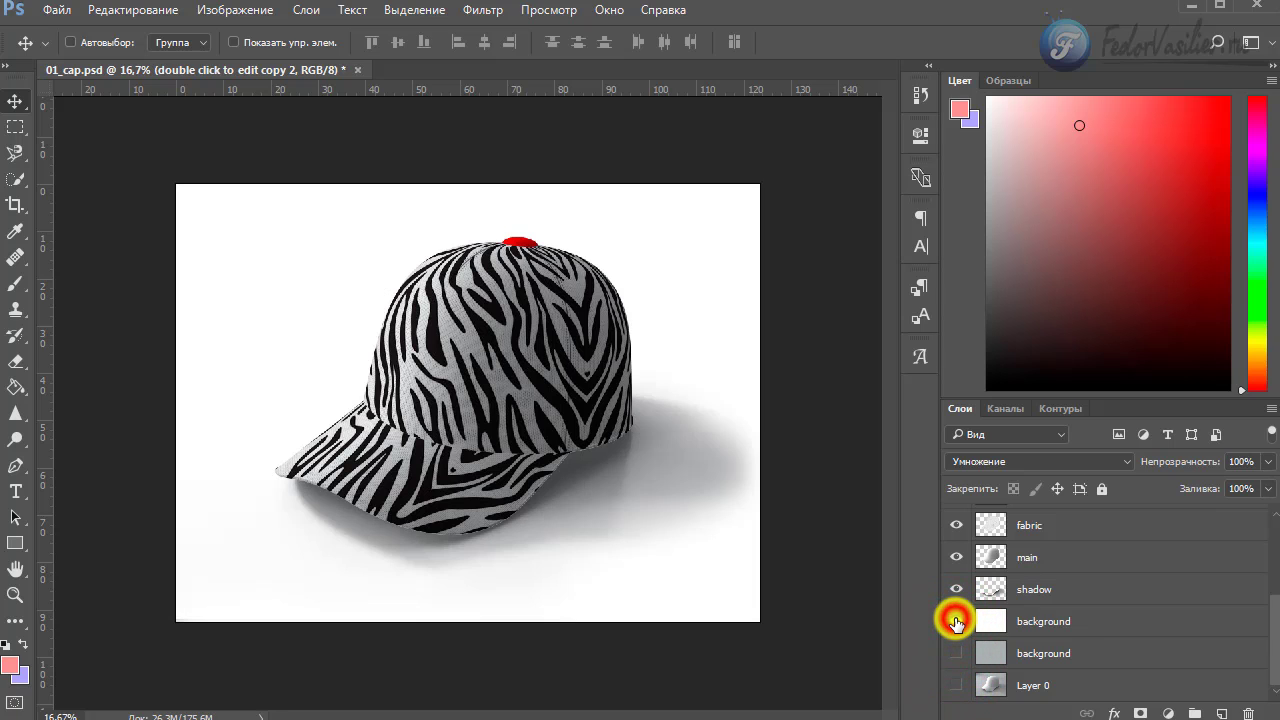
pyautogui.click(957, 621)
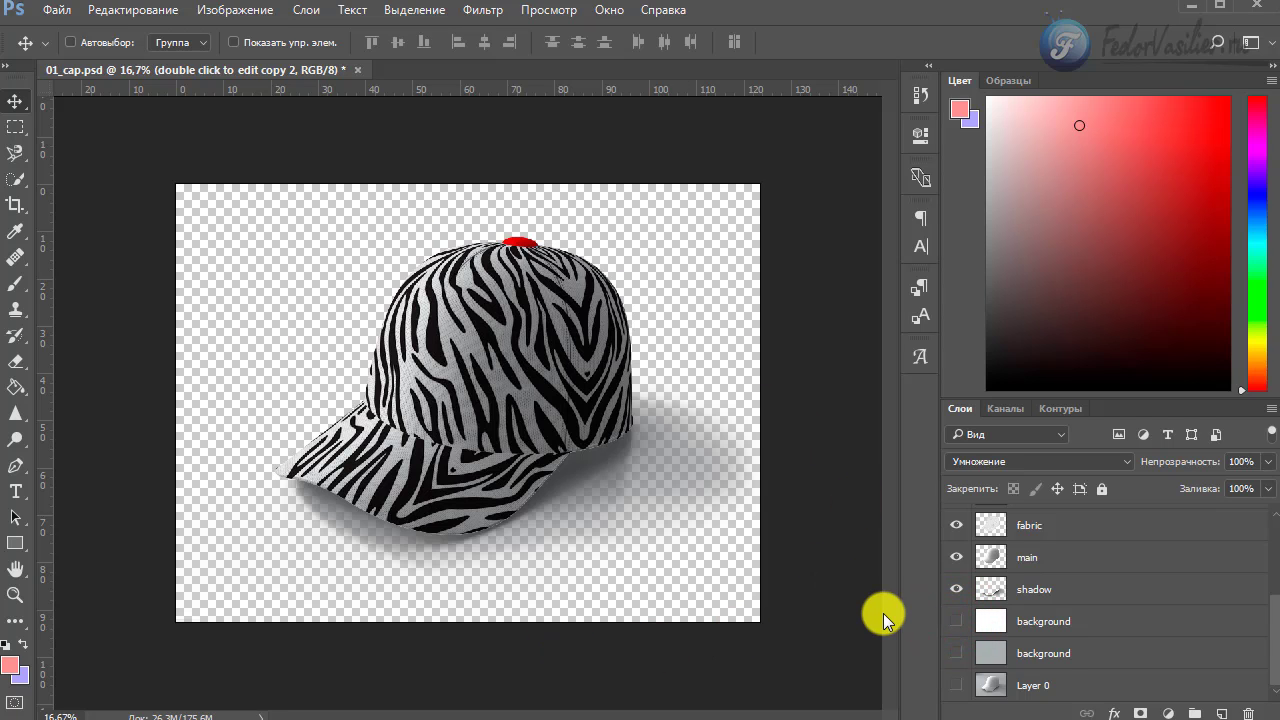
# Hide the shadow layer and the main shading layer, leaving main as the selected layer.
pyautogui.click(958, 591)
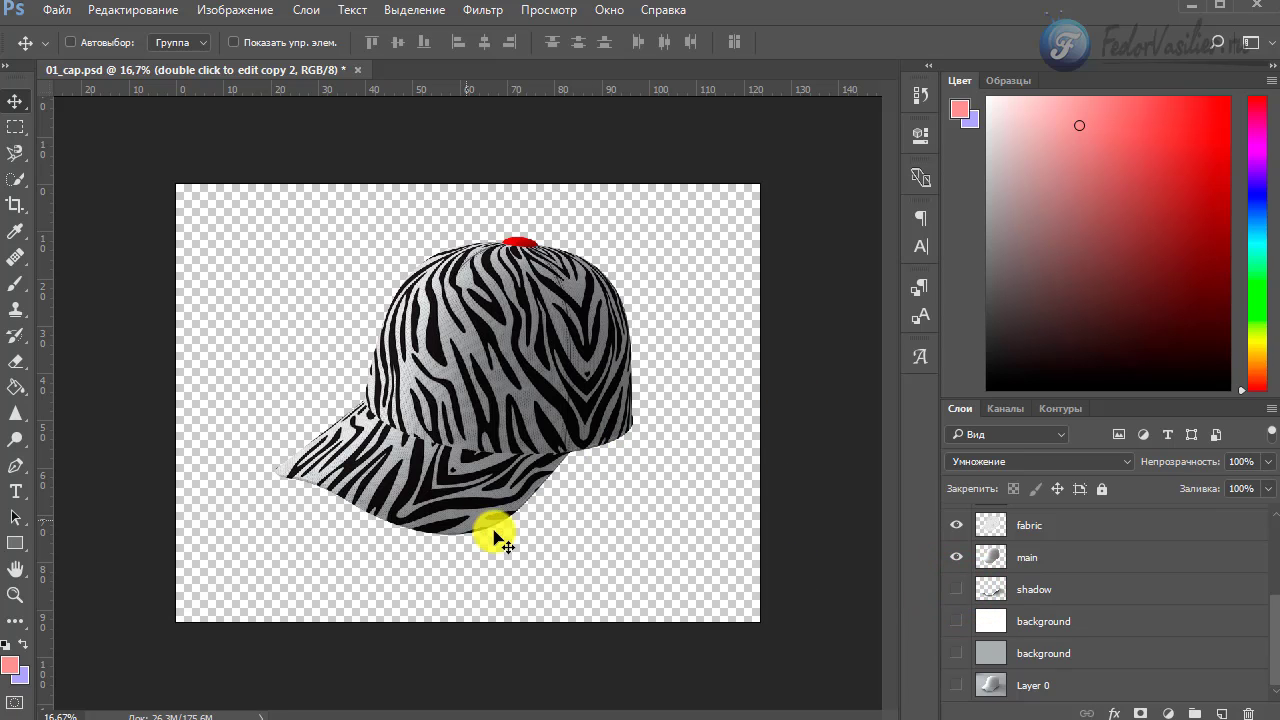
pyautogui.click(957, 557)
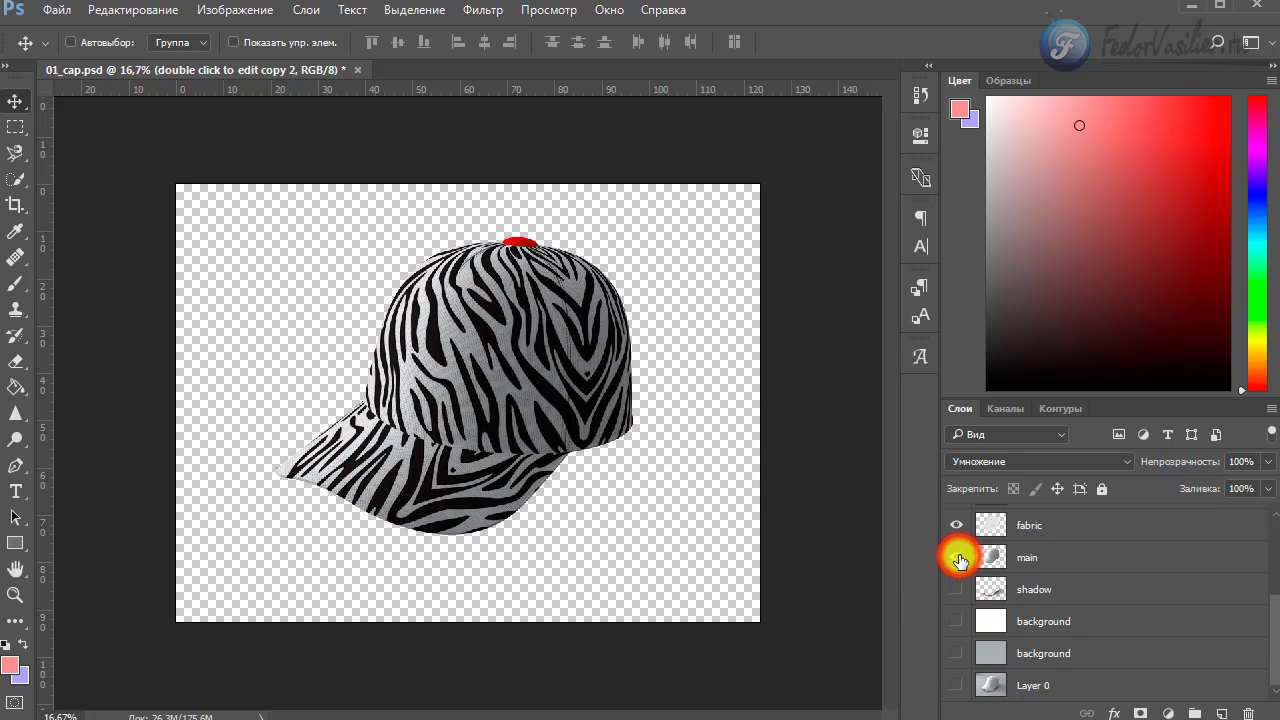
pyautogui.click(958, 558)
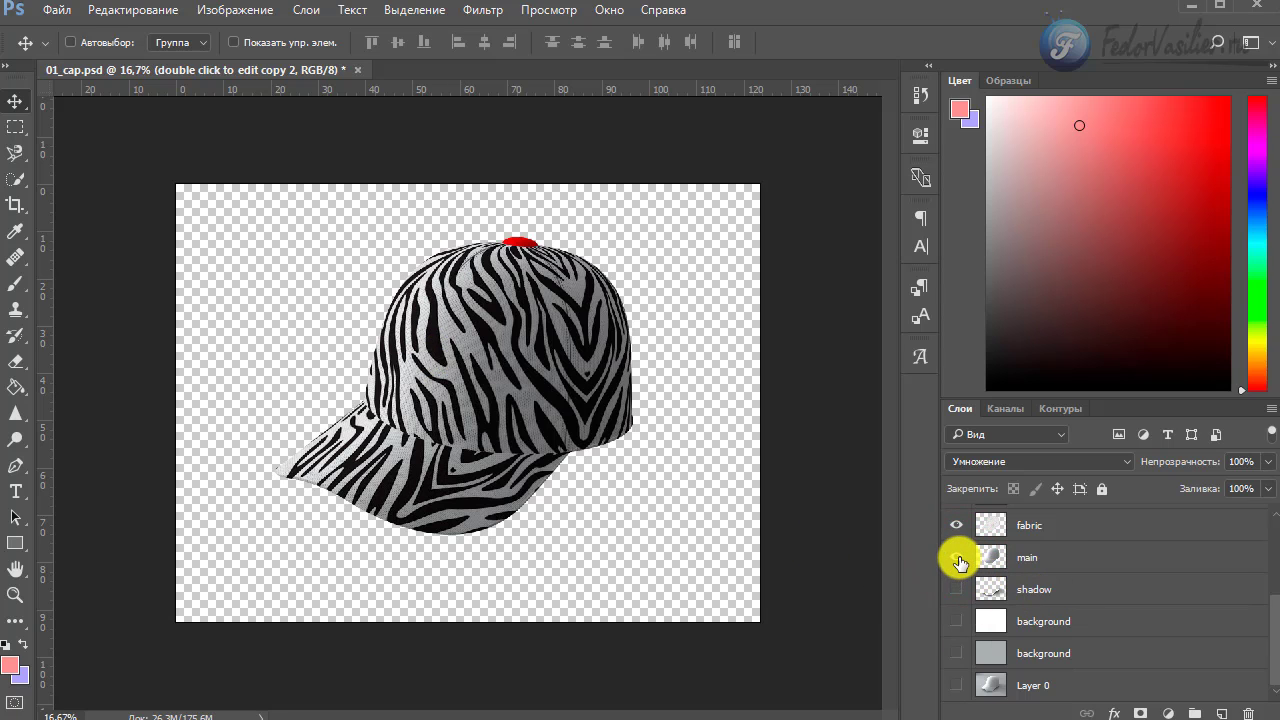
pyautogui.click(958, 558)
pyautogui.click(988, 553)
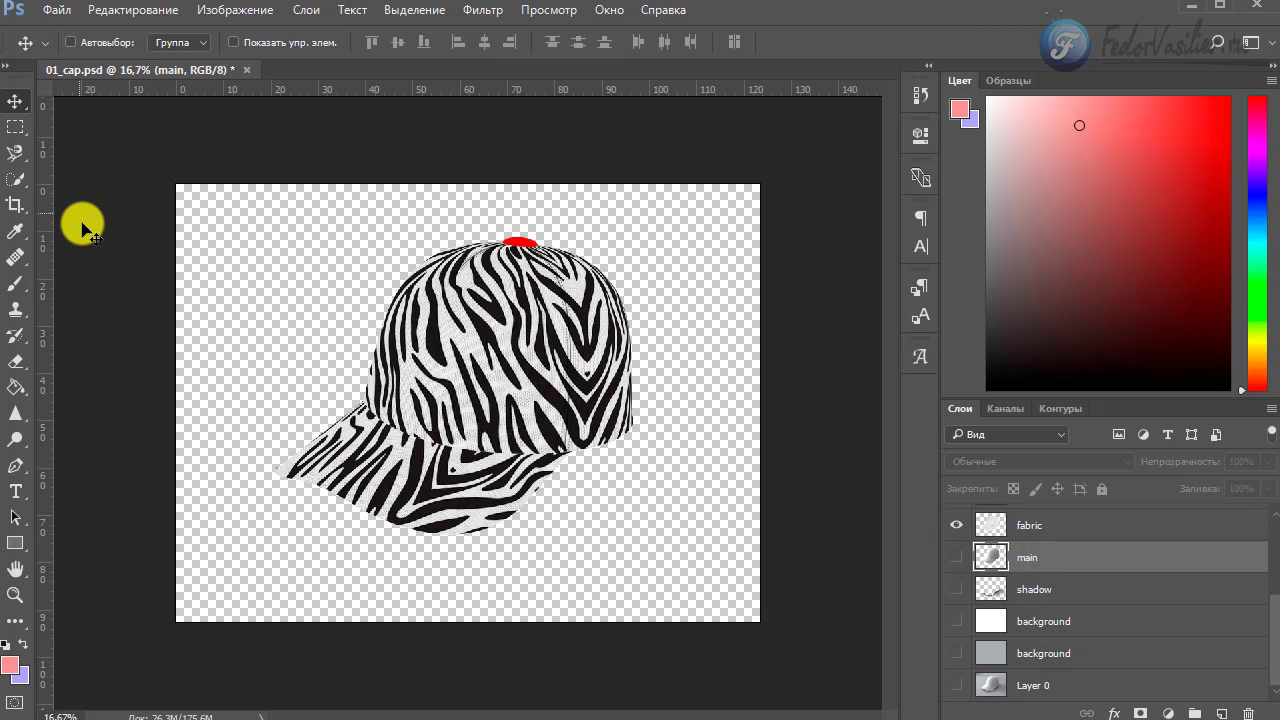
# Try to save the cap mockup as a JPEG file with quality 12 and the baseline (standard) format, cancelling at the JPEG options.
pyautogui.click(55, 10)
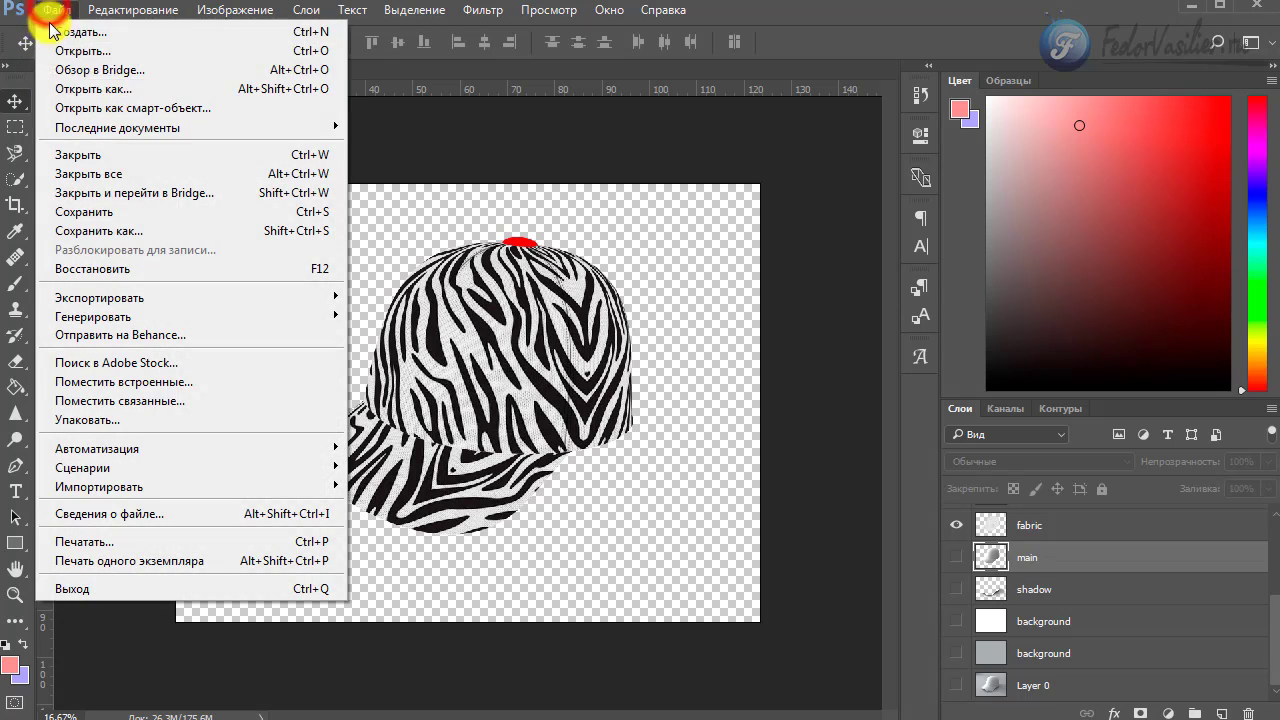
pyautogui.click(93, 236)
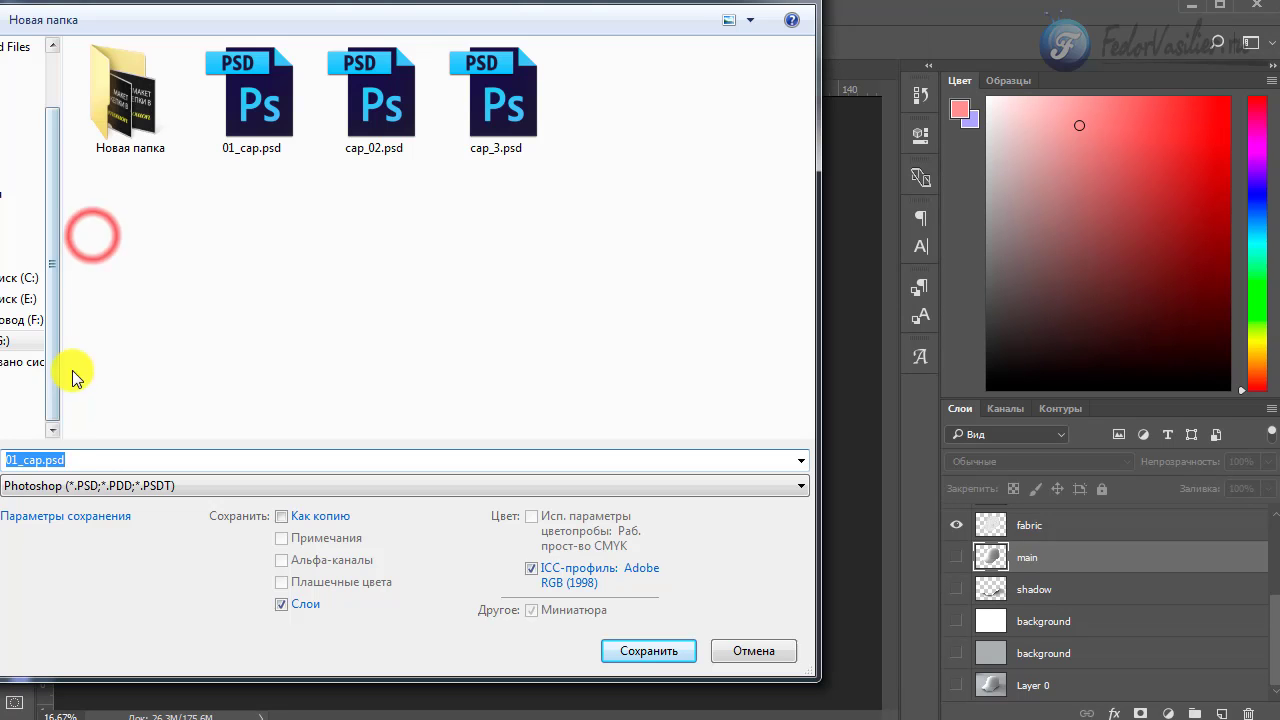
pyautogui.click(95, 485)
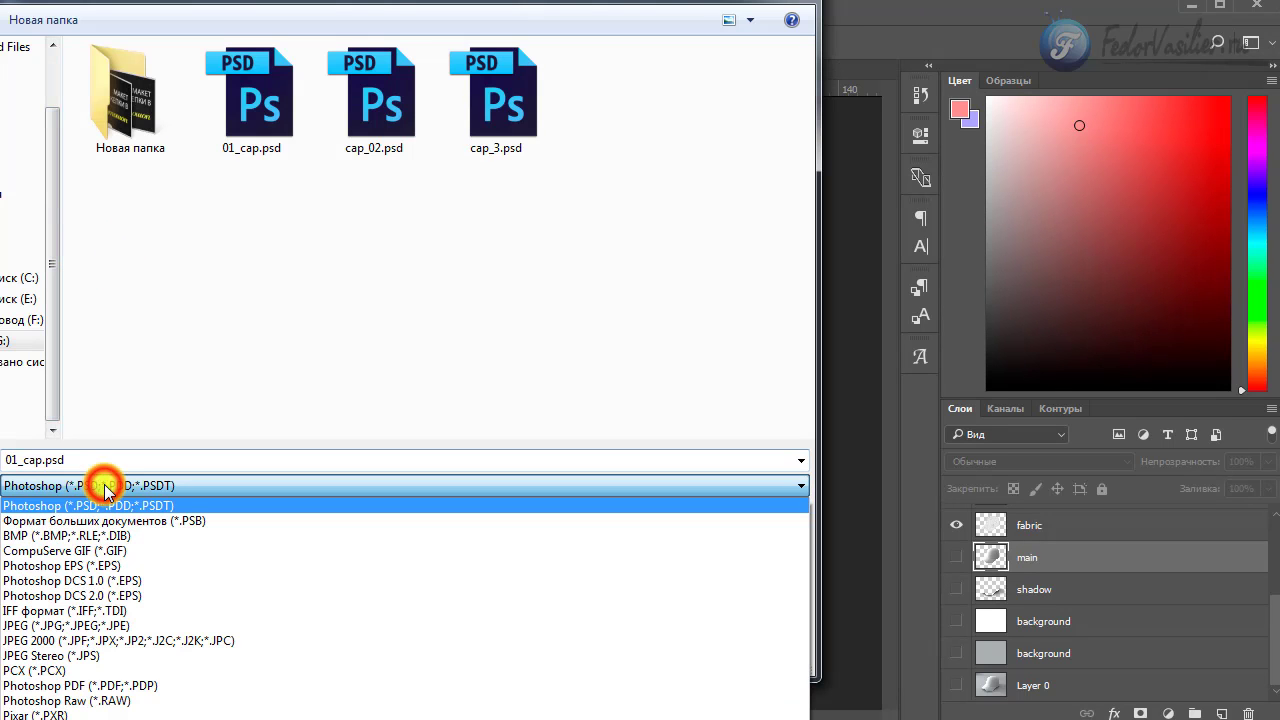
pyautogui.click(66, 626)
pyautogui.moveTo(201, 34); pyautogui.dragTo(241, 42)
pyautogui.click(663, 657)
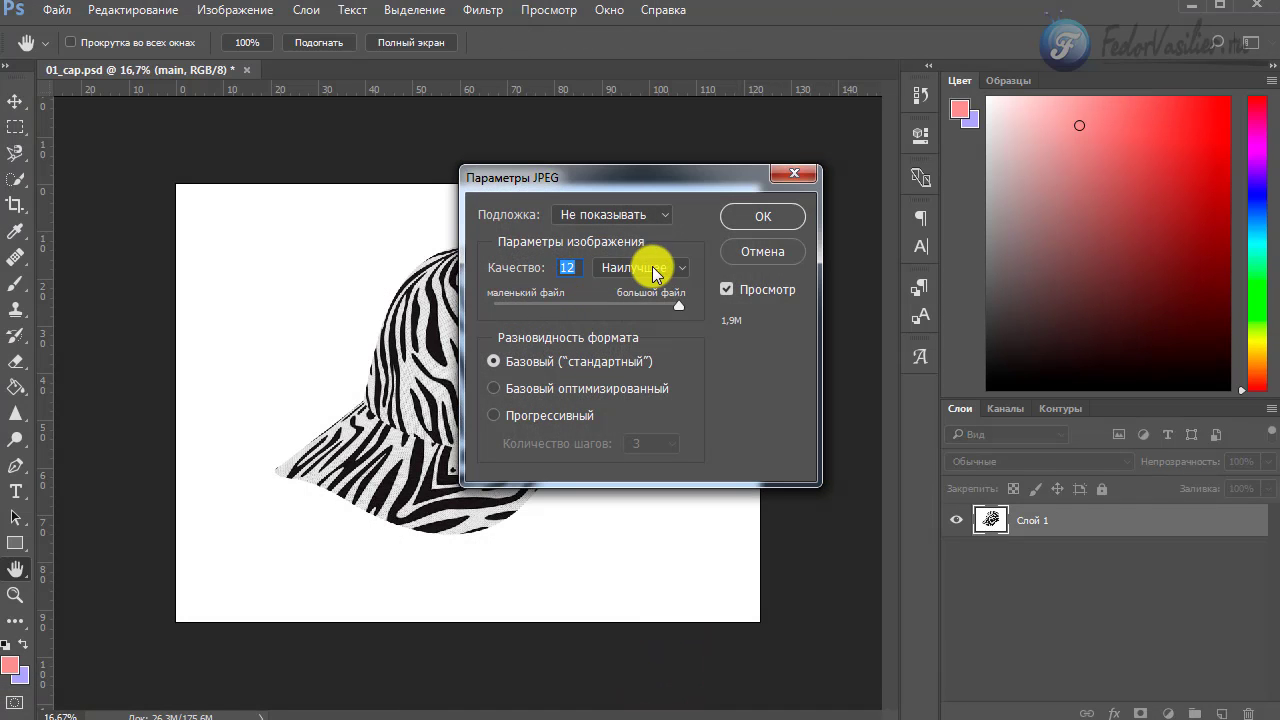
pyautogui.click(755, 218)
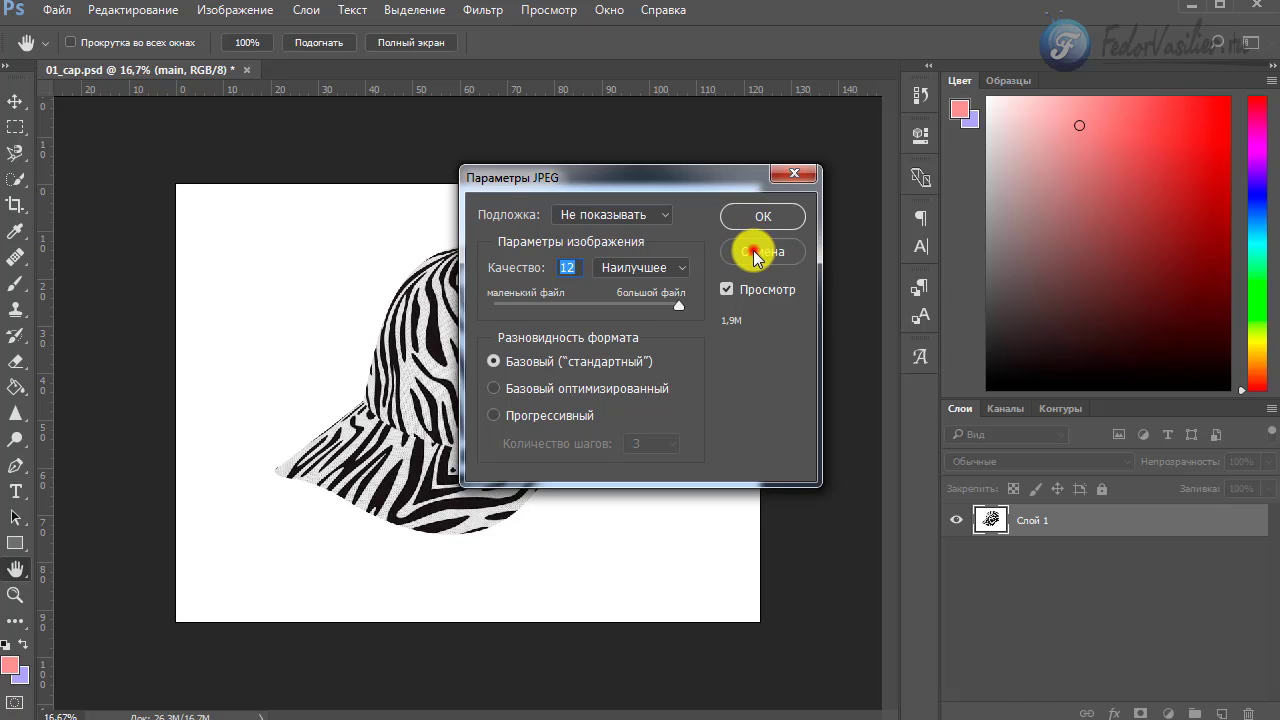
pyautogui.press('v')
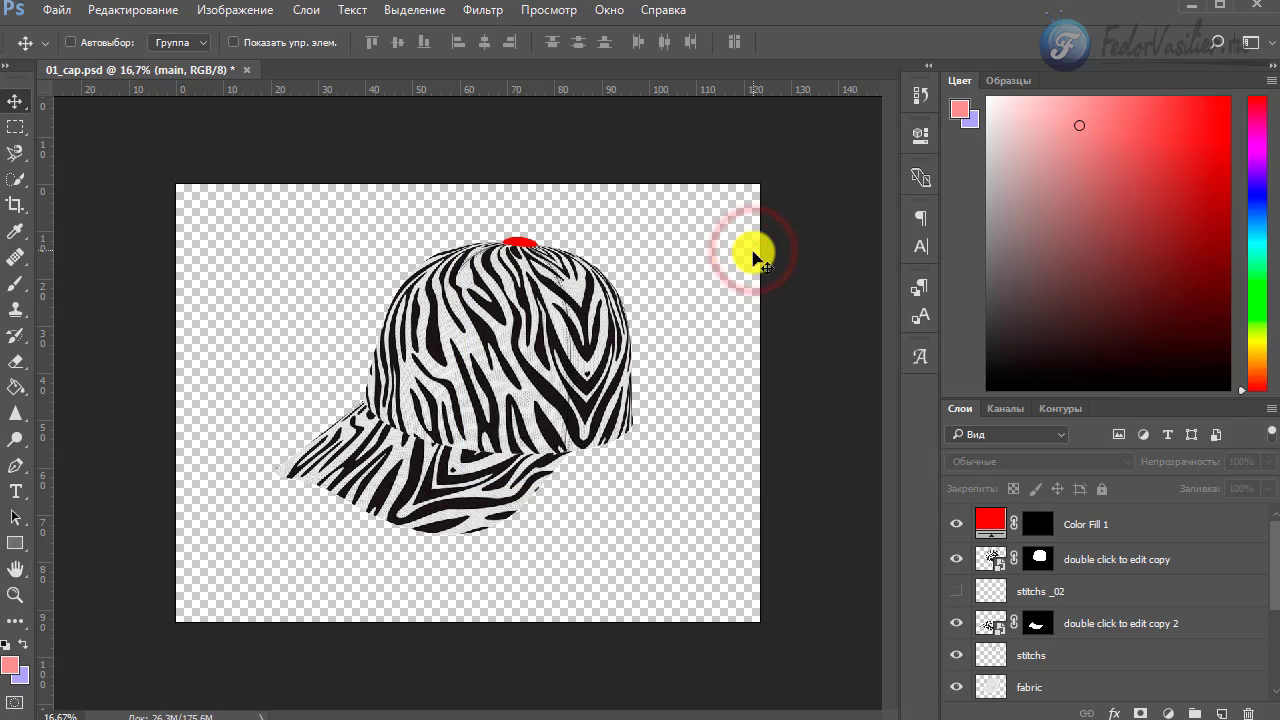
# Start a Save for Web (Legacy) export of the cap and set the image width to 500 px with linked proportions.
pyautogui.click(48, 10)
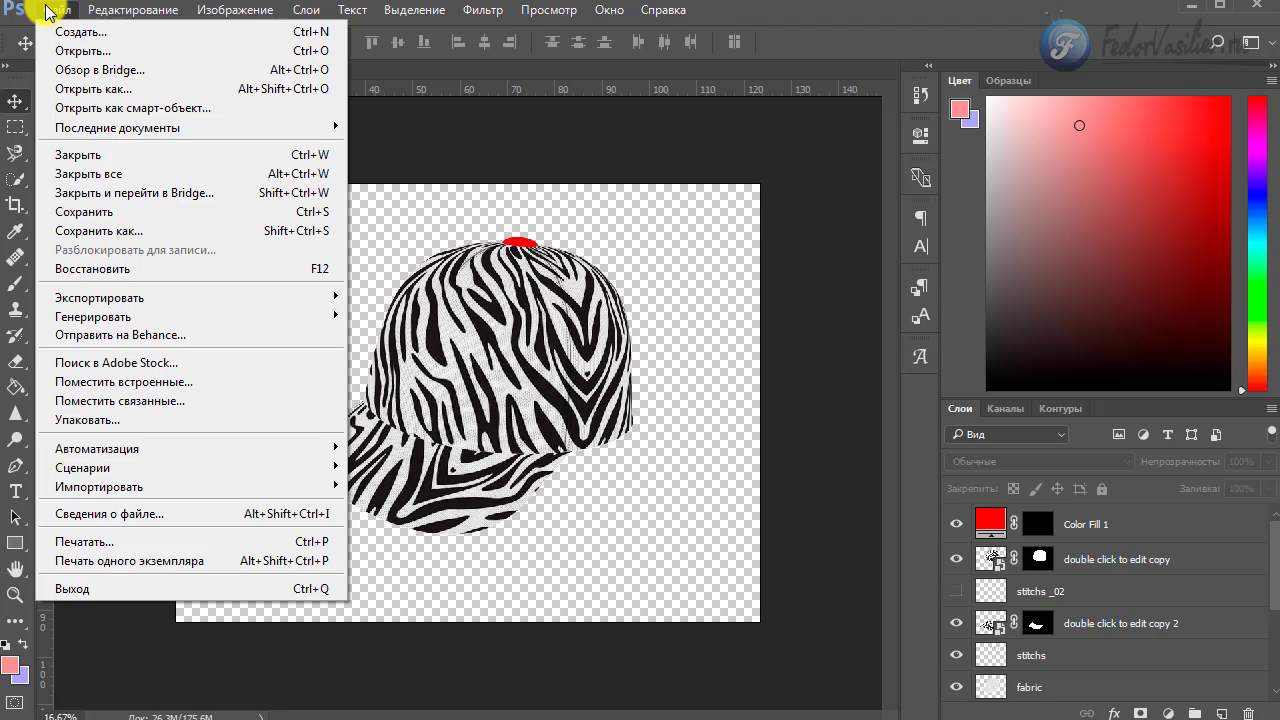
pyautogui.moveTo(177, 297)
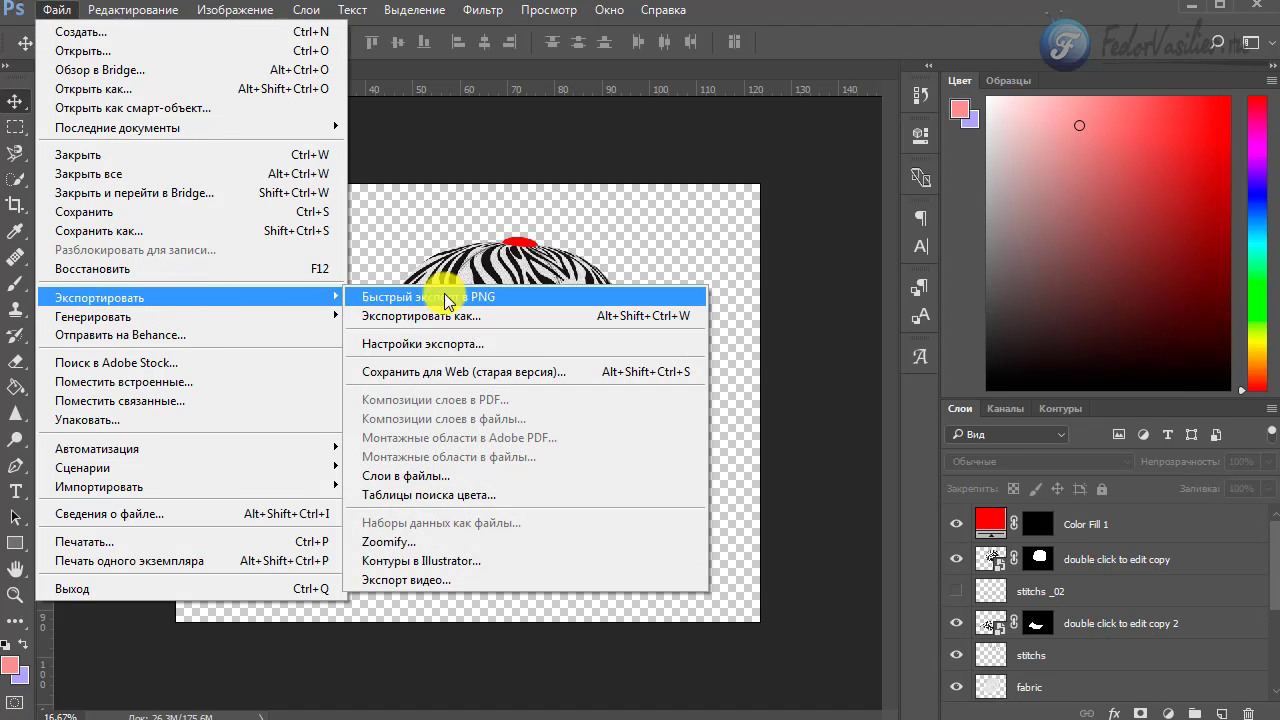
pyautogui.click(584, 376)
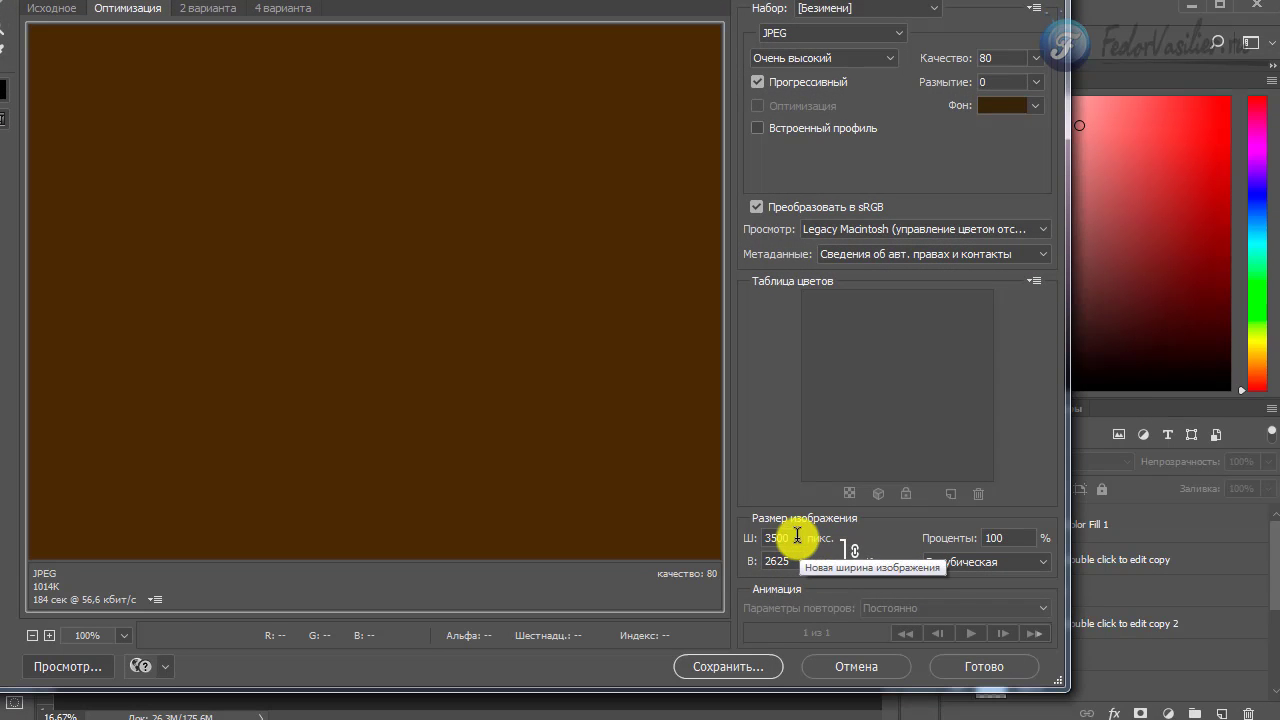
pyautogui.doubleClick(797, 538)
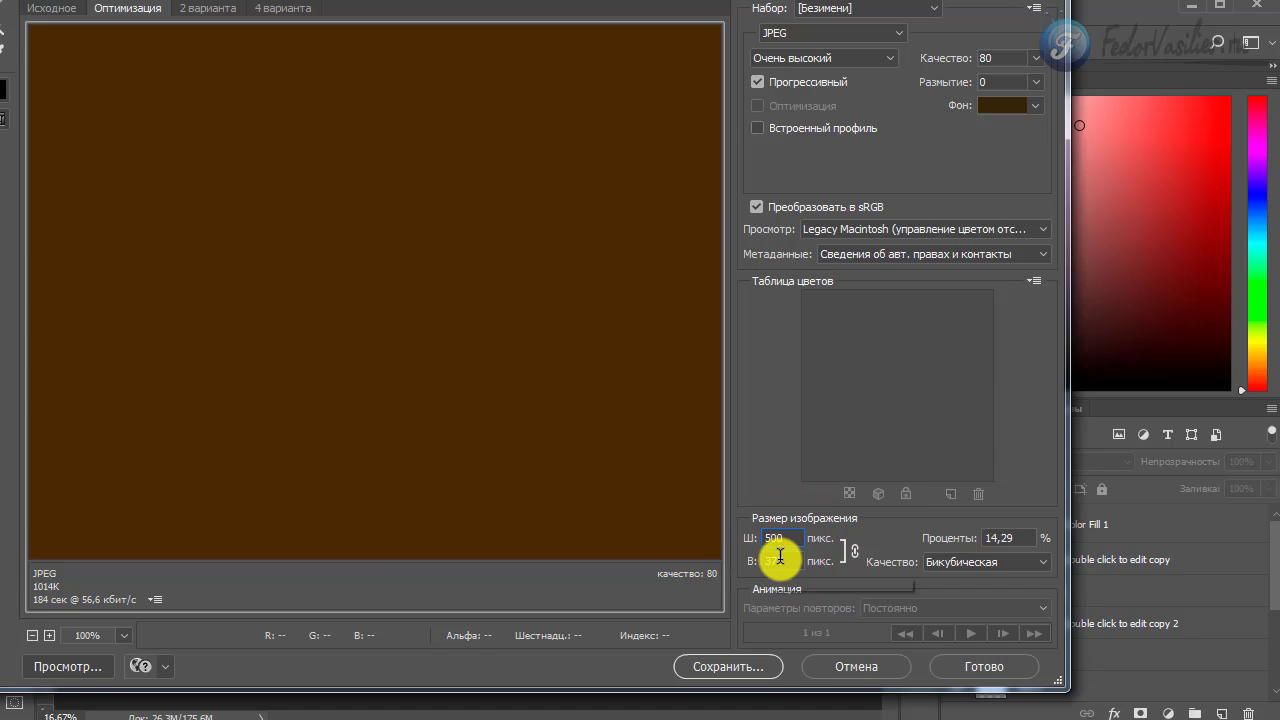
pyautogui.click(791, 565)
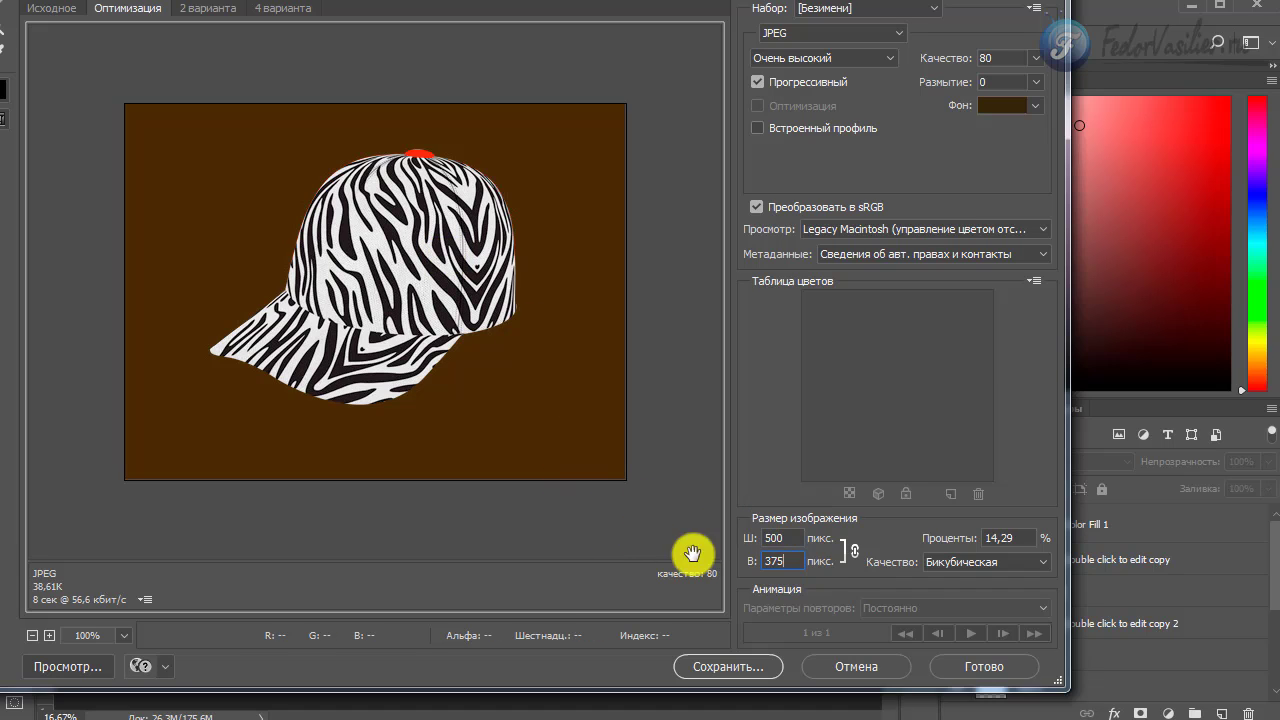
# Look through the available file formats and JPEG compression quality presets for the web export.
pyautogui.click(890, 35)
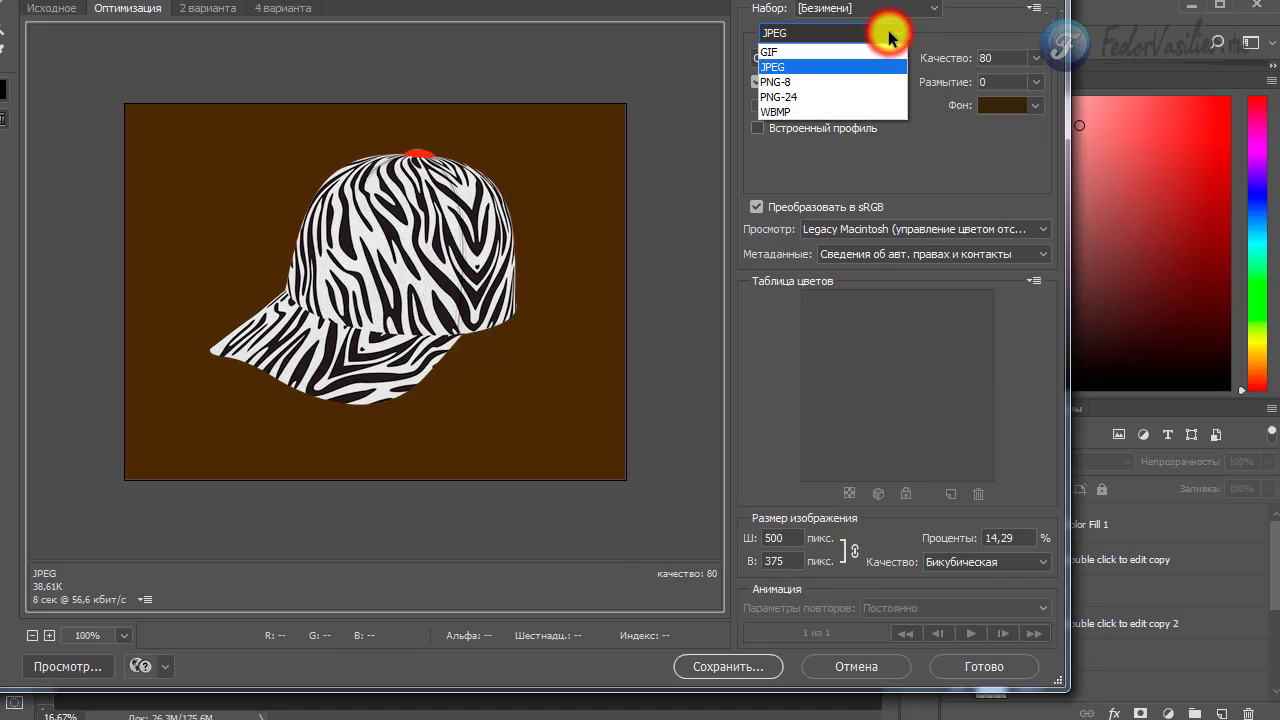
pyautogui.click(890, 35)
pyautogui.click(860, 58)
pyautogui.click(859, 62)
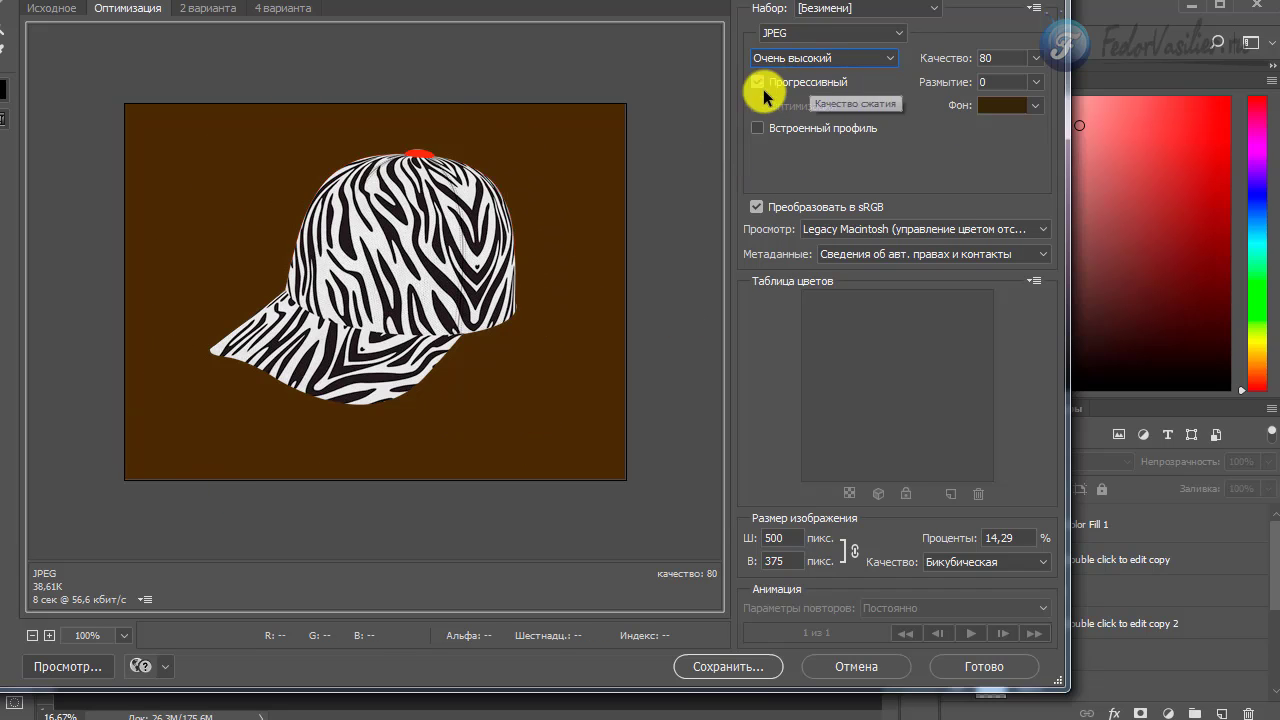
pyautogui.click(809, 59)
pyautogui.click(809, 59)
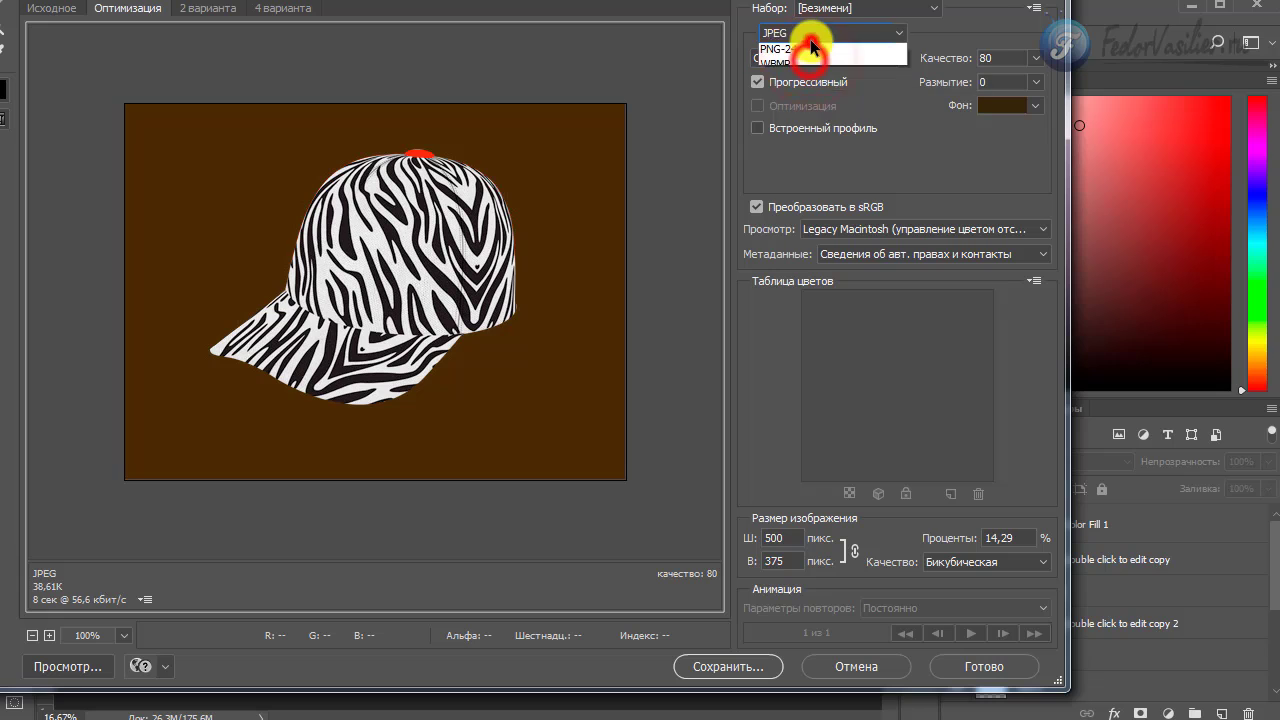
pyautogui.click(826, 33)
pyautogui.click(835, 189)
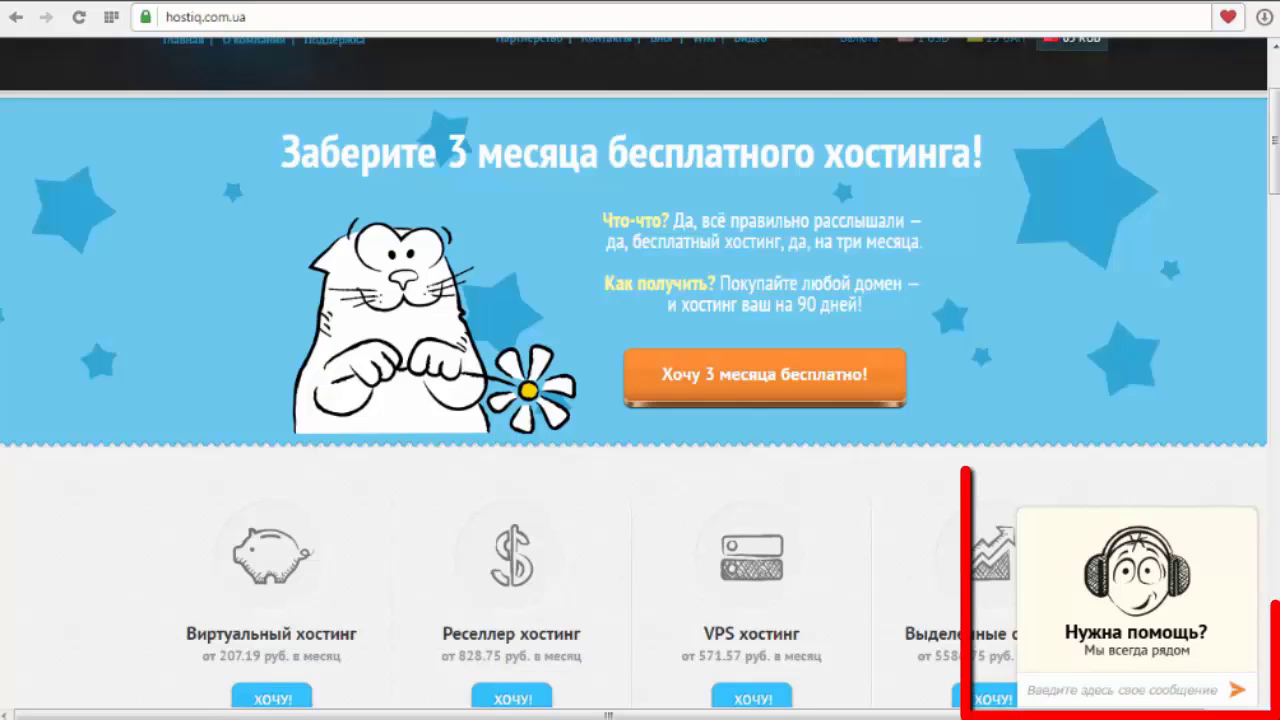
# Switch to the hostiq.com.ua page in the browser, open the support chat and minimise it again.
pyautogui.click(1130, 638)
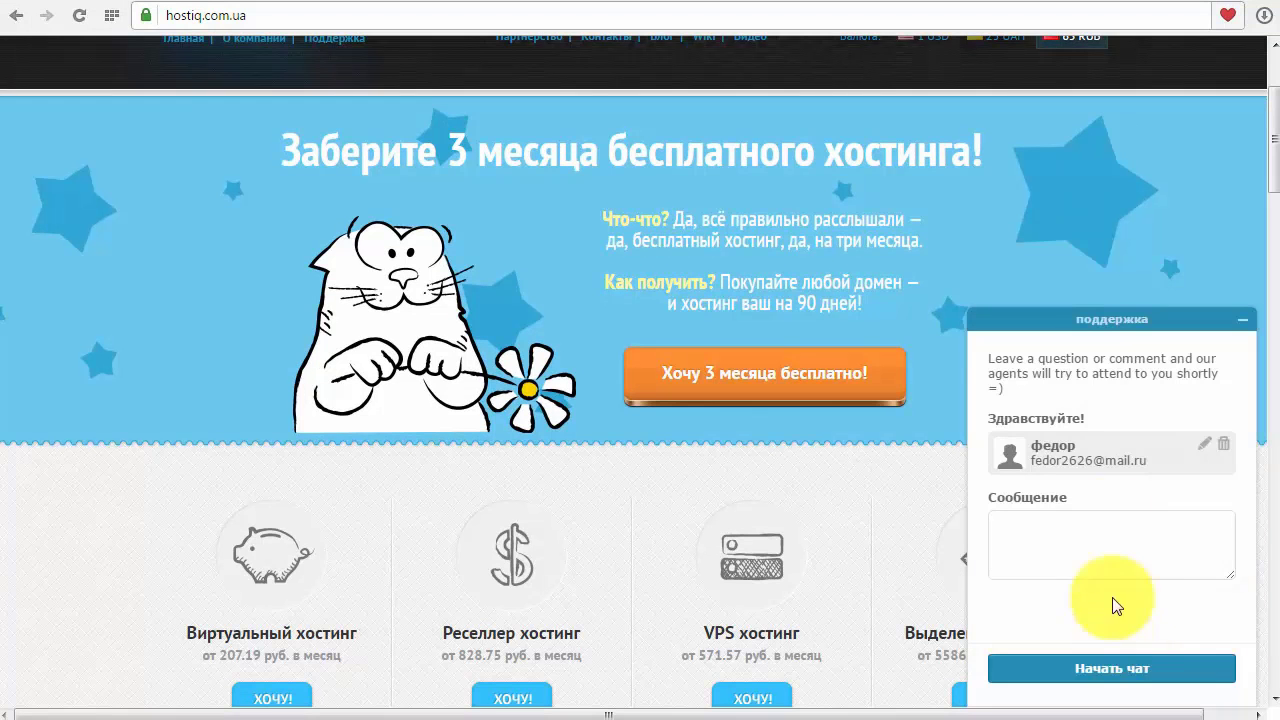
pyautogui.click(1240, 323)
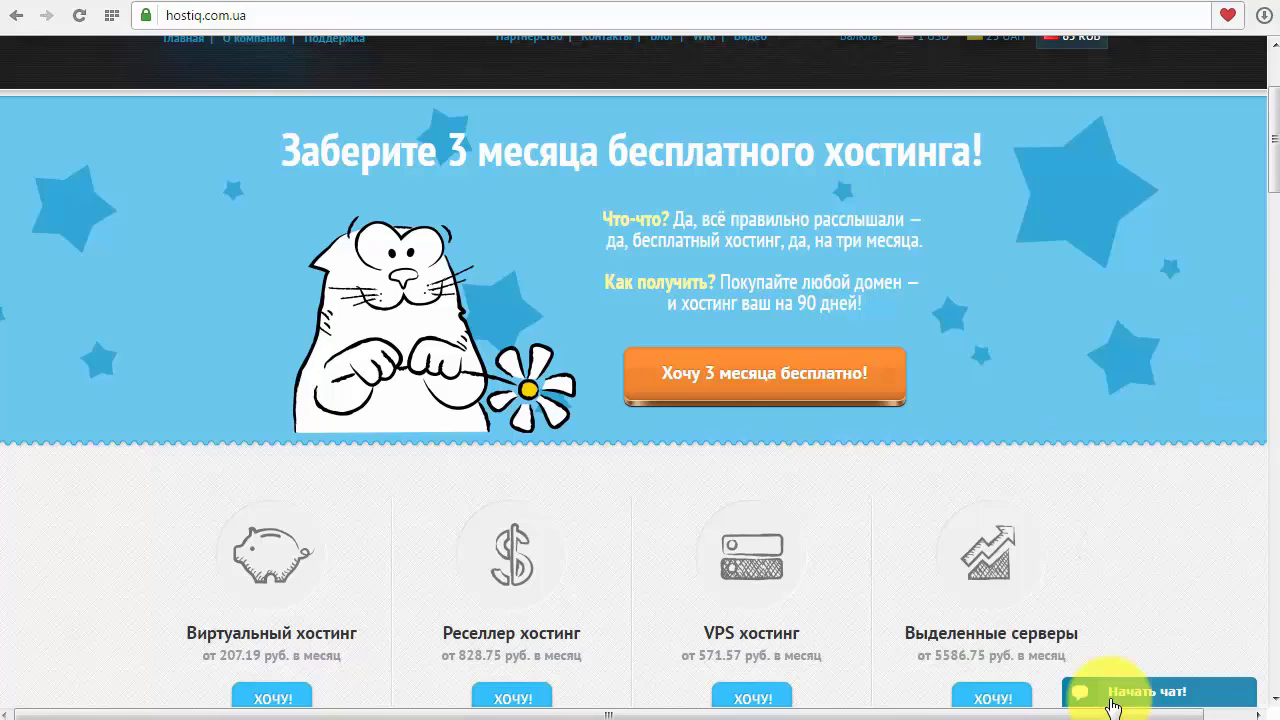